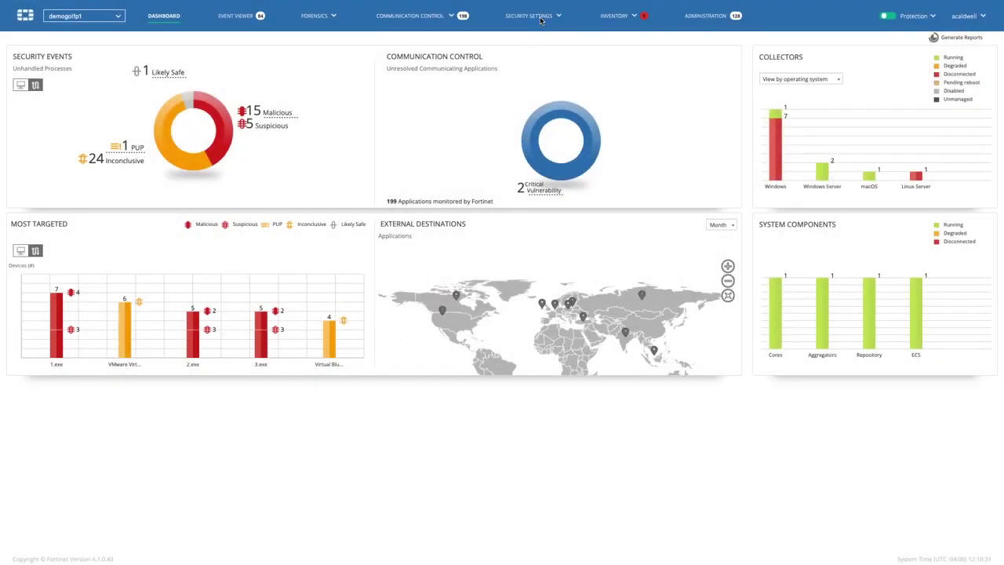
Show the Security Policies list and outline the four built-in Fortinet policies
{"action": "left_click", "coordinate": [543, 19]}
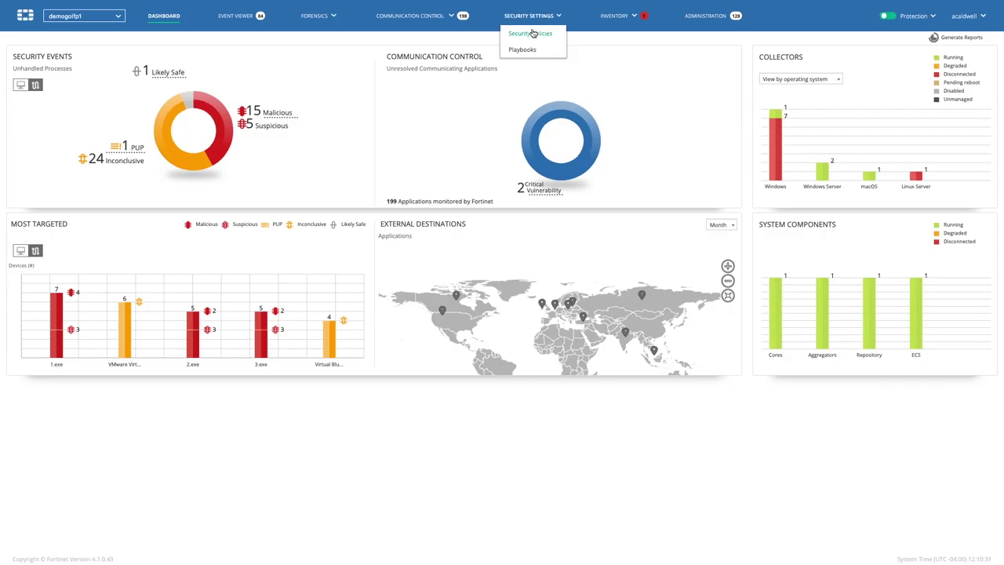
{"action": "left_click", "coordinate": [531, 34]}
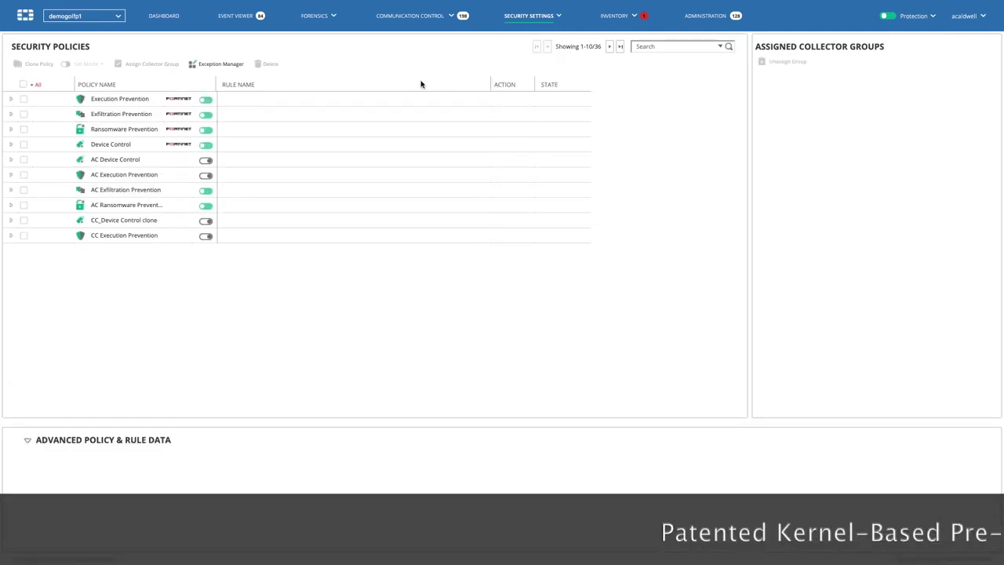
{"action": "right_click", "coordinate": [288, 160]}
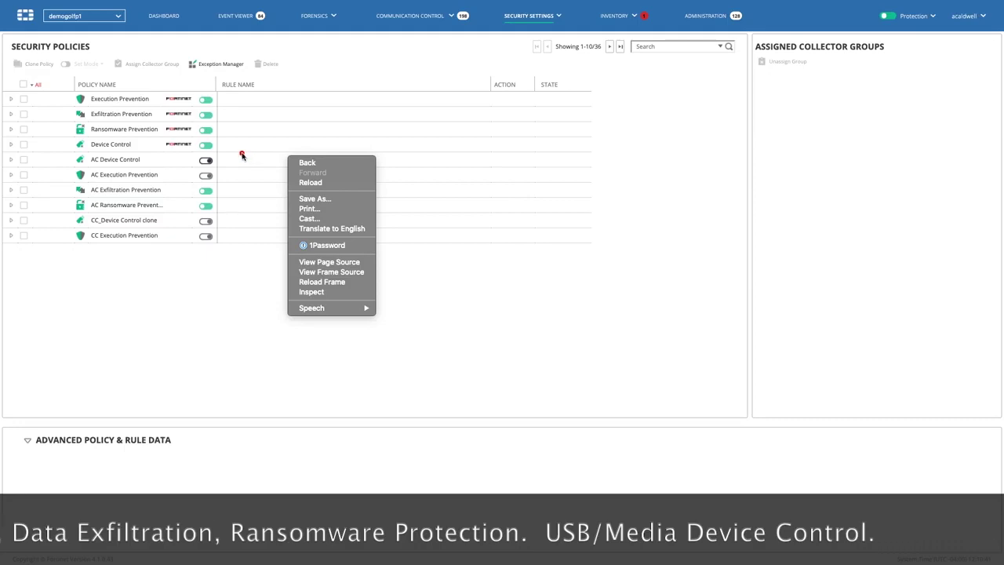
{"action": "left_click", "coordinate": [242, 155]}
{"action": "left_click_drag", "start_coordinate": [241, 154], "coordinate": [102, 106]}
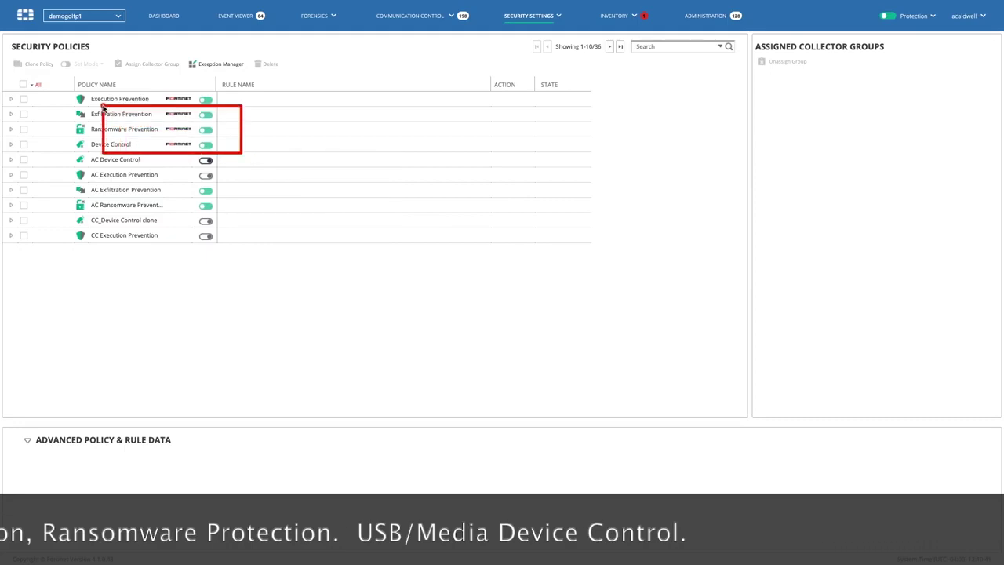
{"action": "left_click_drag", "start_coordinate": [102, 106], "coordinate": [64, 90]}
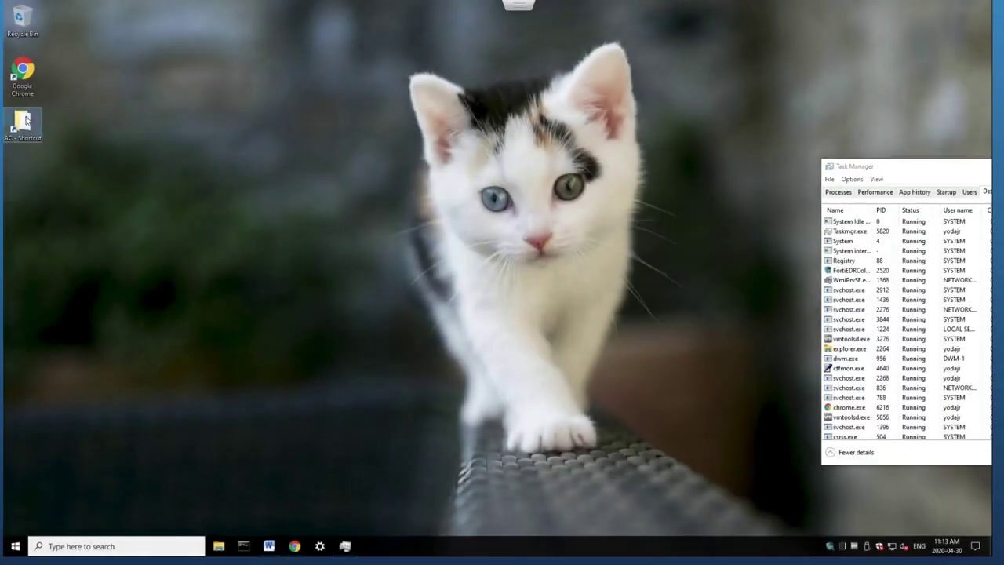
Extract the password-protected LiveSamples.7z archive into the AC folder with 7-Zip
{"action": "double_click", "coordinate": [26, 120]}
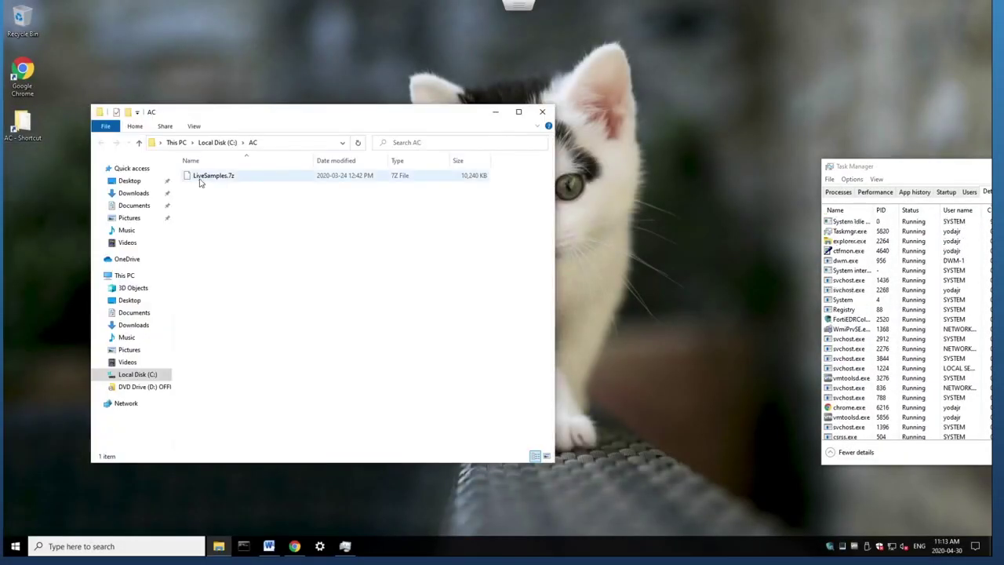
{"action": "left_click", "coordinate": [200, 181]}
{"action": "right_click", "coordinate": [200, 180]}
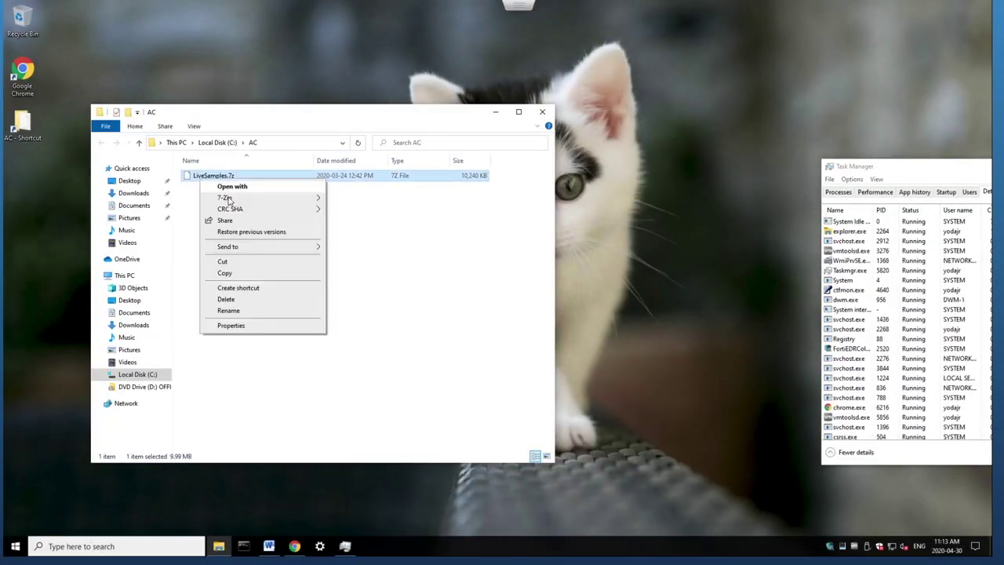
{"action": "mouse_move", "coordinate": [236, 198]}
{"action": "left_click", "coordinate": [375, 233]}
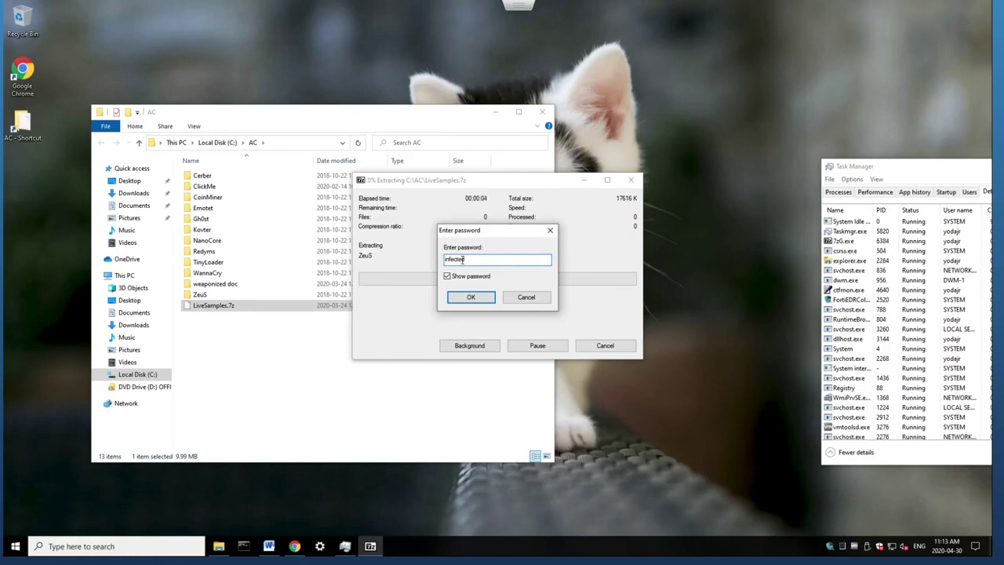
{"action": "key", "text": "Return"}
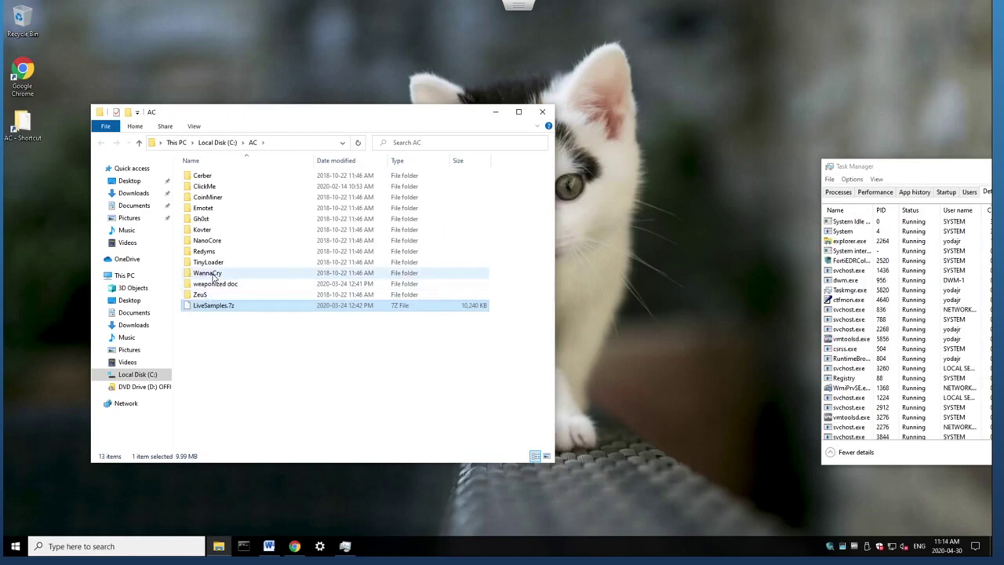
{"action": "mouse_move", "coordinate": [208, 273]}
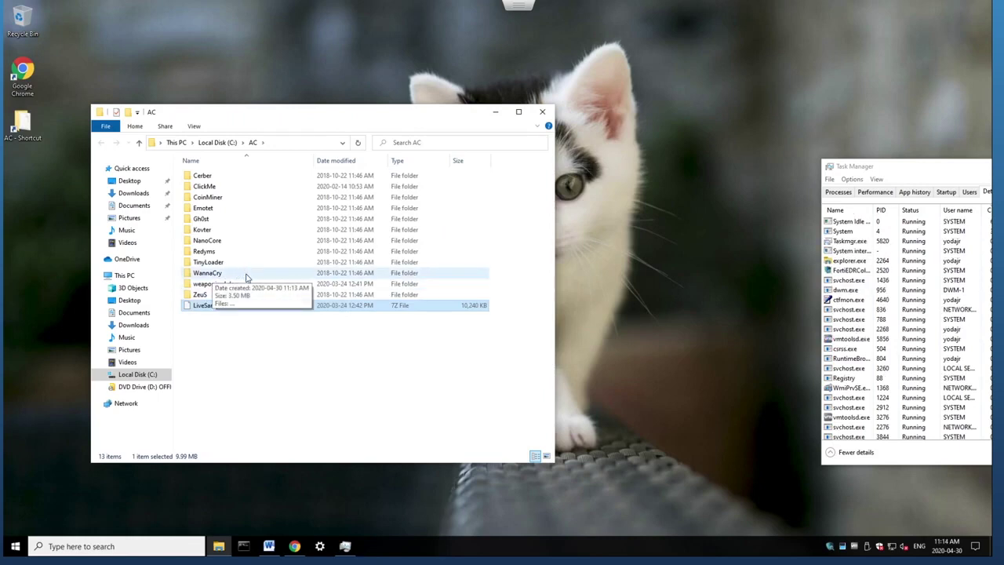
Rename the first sample in the WannaCry folder to 0-wannacry.exe
{"action": "double_click", "coordinate": [245, 275]}
{"action": "left_click", "coordinate": [239, 177]}
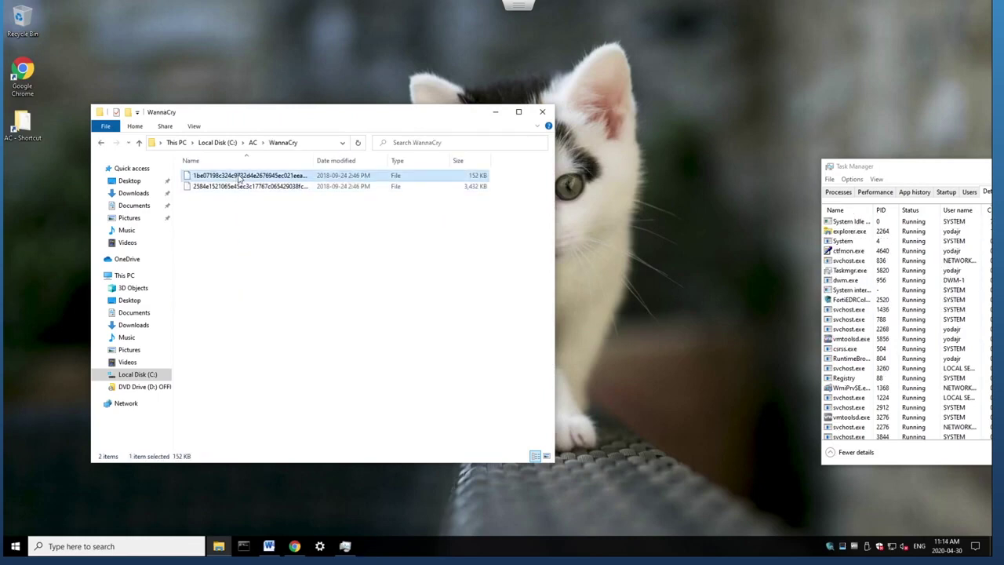
{"action": "left_click", "coordinate": [248, 178]}
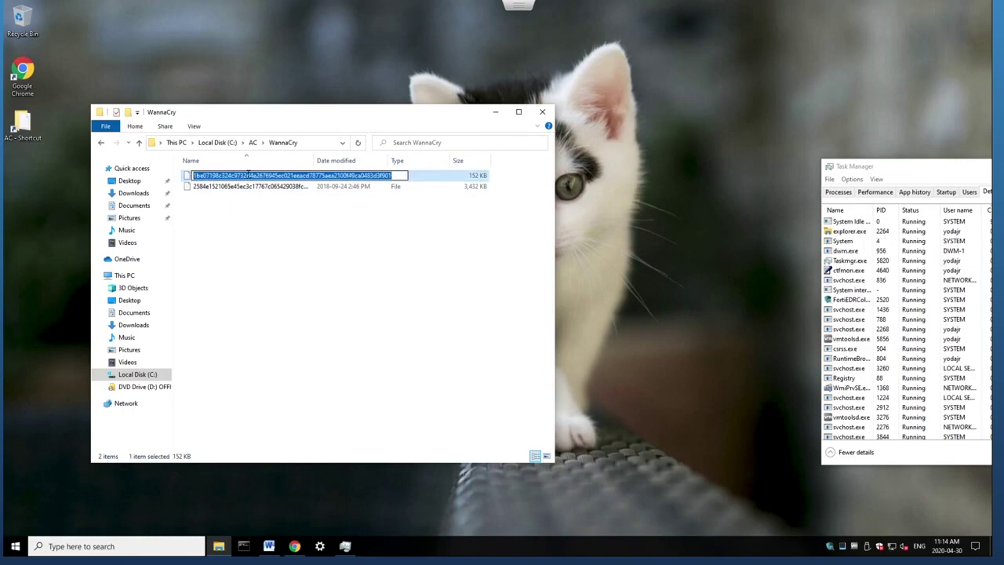
{"action": "type", "text": "0-wa"}
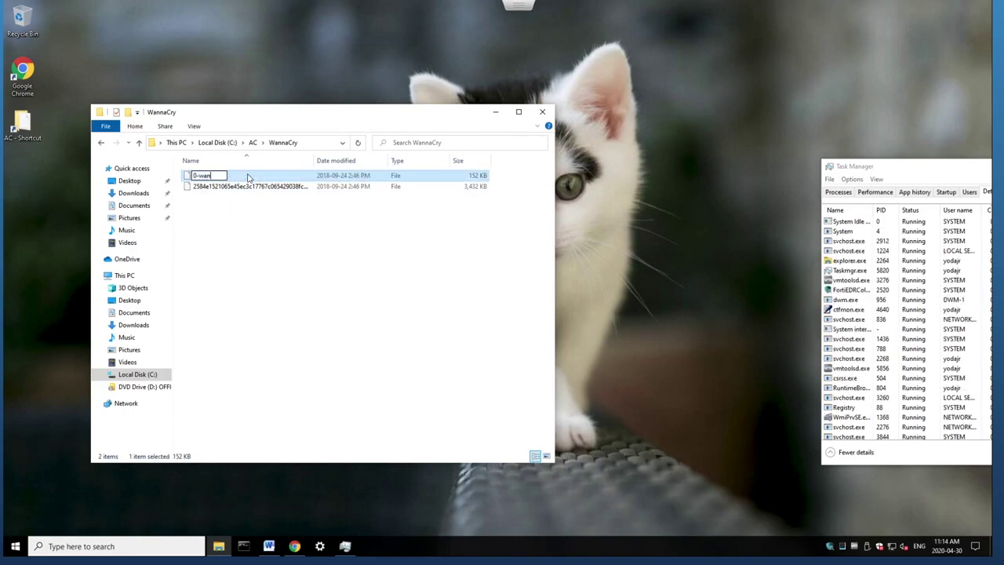
{"action": "type", "text": "nnacry.exe"}
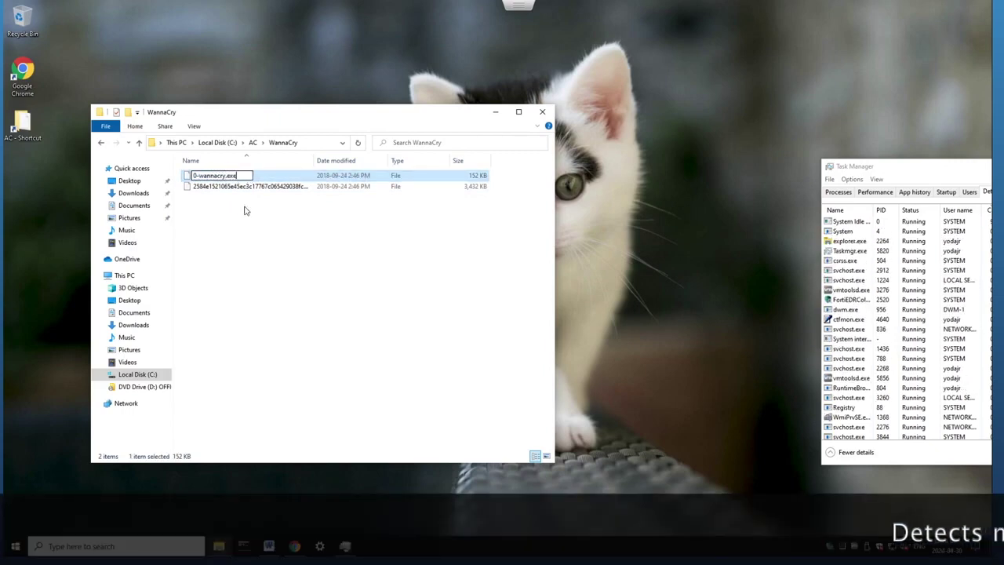
{"action": "left_click", "coordinate": [242, 261]}
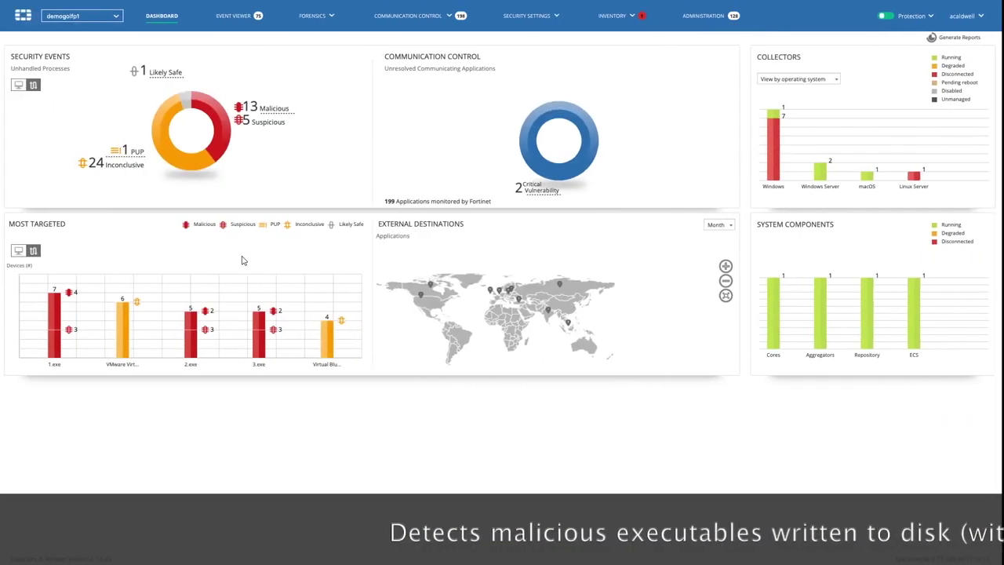
Review the 0-wannacry.exe malicious event in Event Viewer, then show Security Policies
{"action": "left_click", "coordinate": [233, 18]}
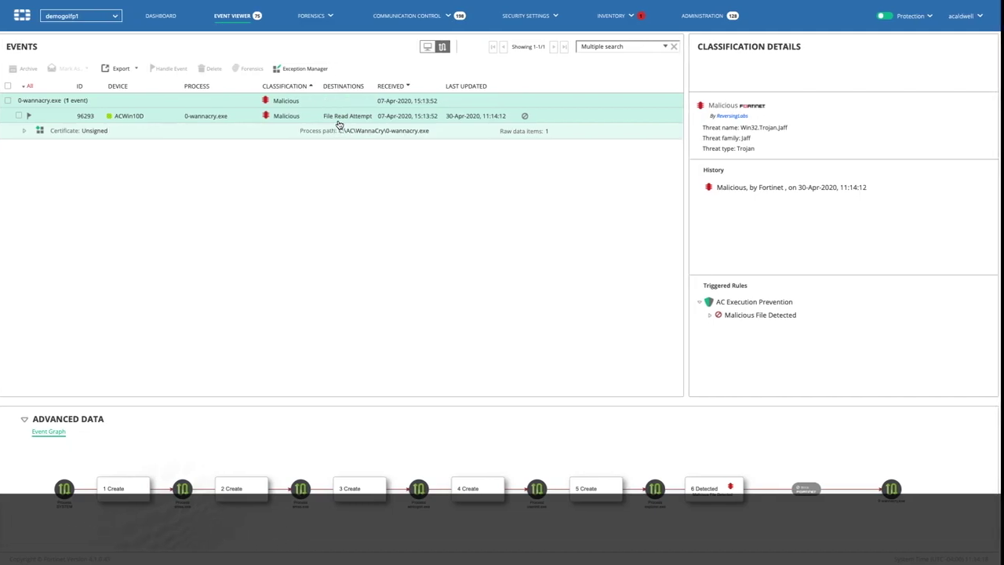
{"action": "mouse_move", "coordinate": [529, 15]}
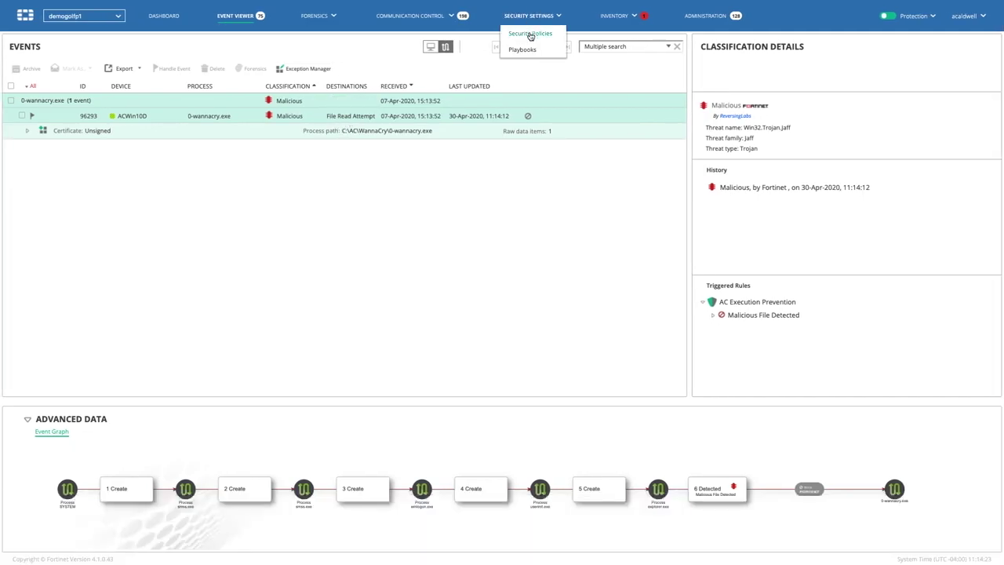
{"action": "left_click", "coordinate": [530, 34]}
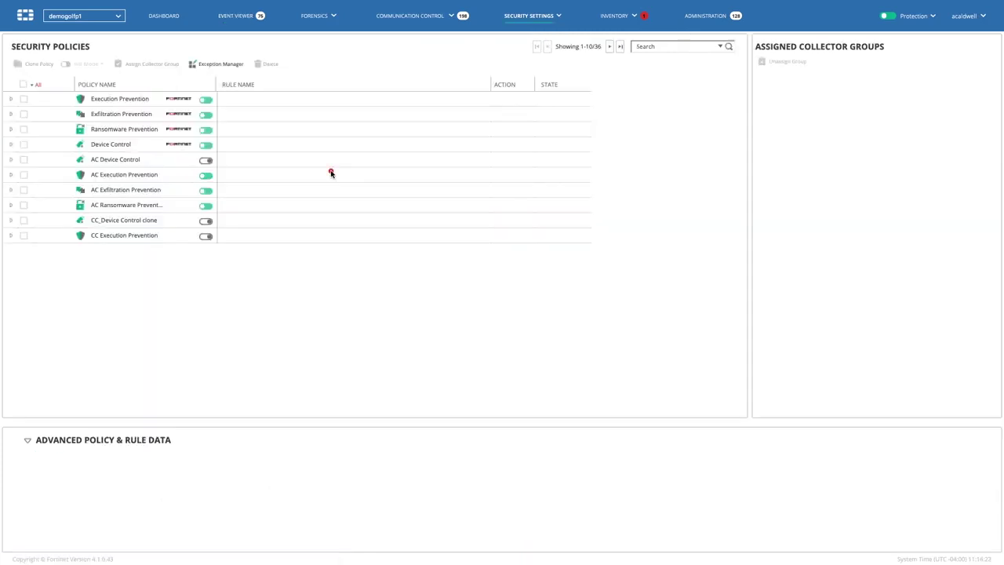
Switch the AC Execution Prevention policy from Prevention to Simulation mode
{"action": "left_click", "coordinate": [207, 177]}
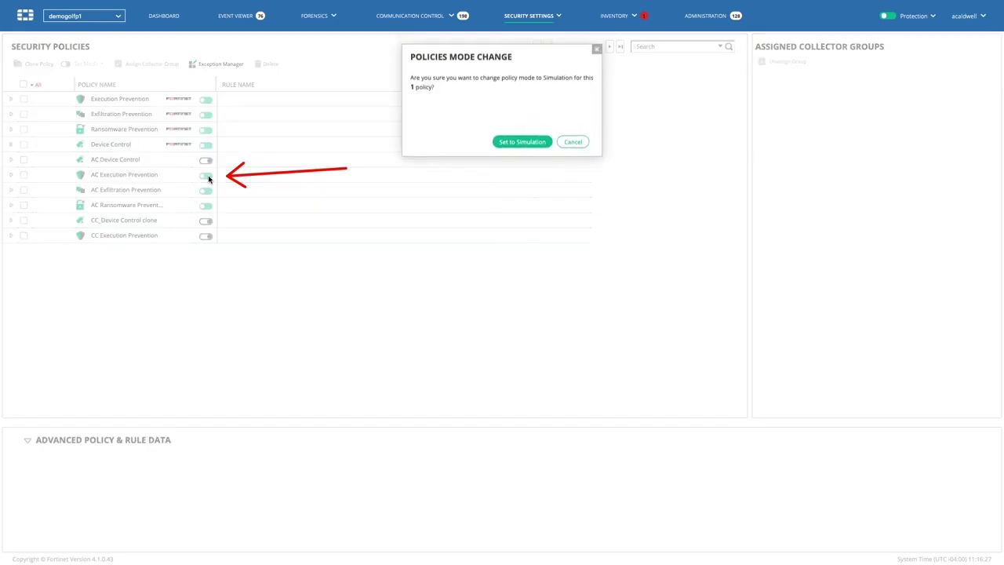
{"action": "left_click", "coordinate": [507, 144]}
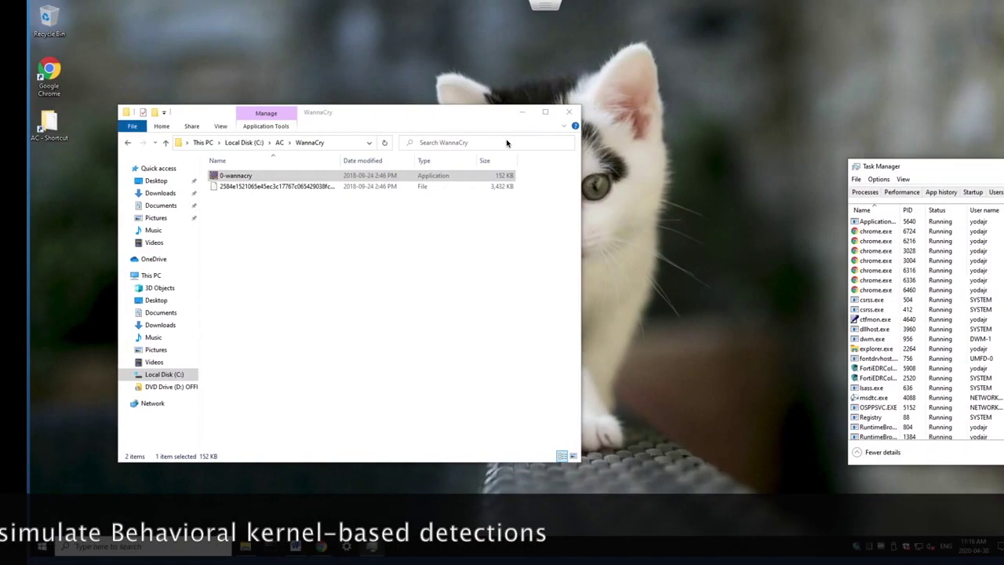
Run the 0-wannacry sample and highlight its running process
{"action": "left_click", "coordinate": [285, 260]}
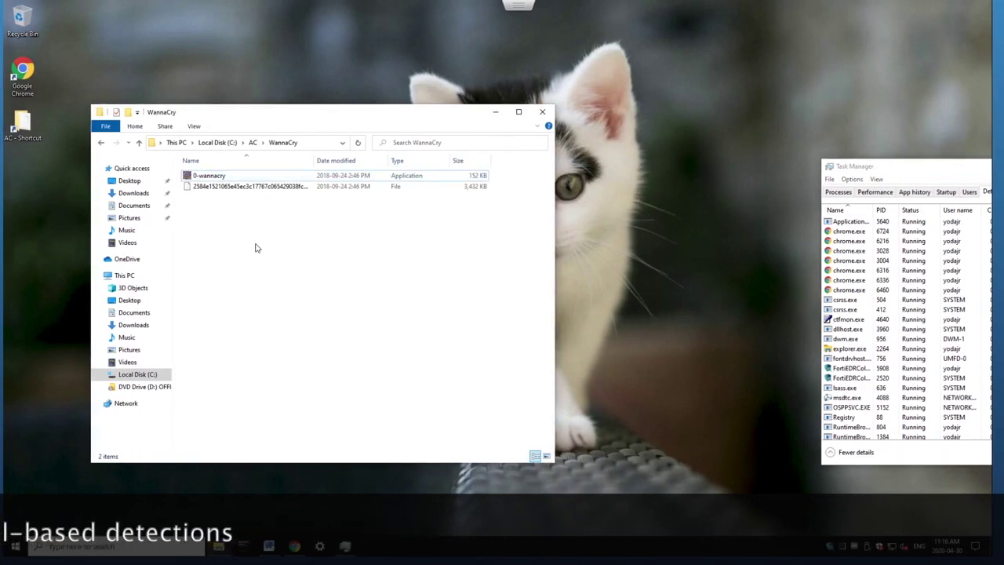
{"action": "left_click", "coordinate": [211, 178]}
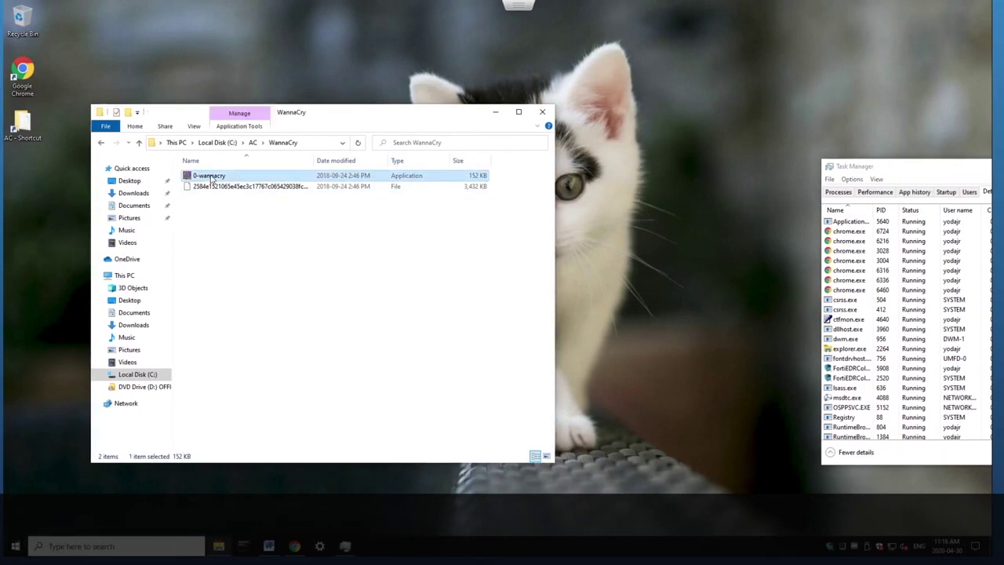
{"action": "right_click", "coordinate": [211, 176]}
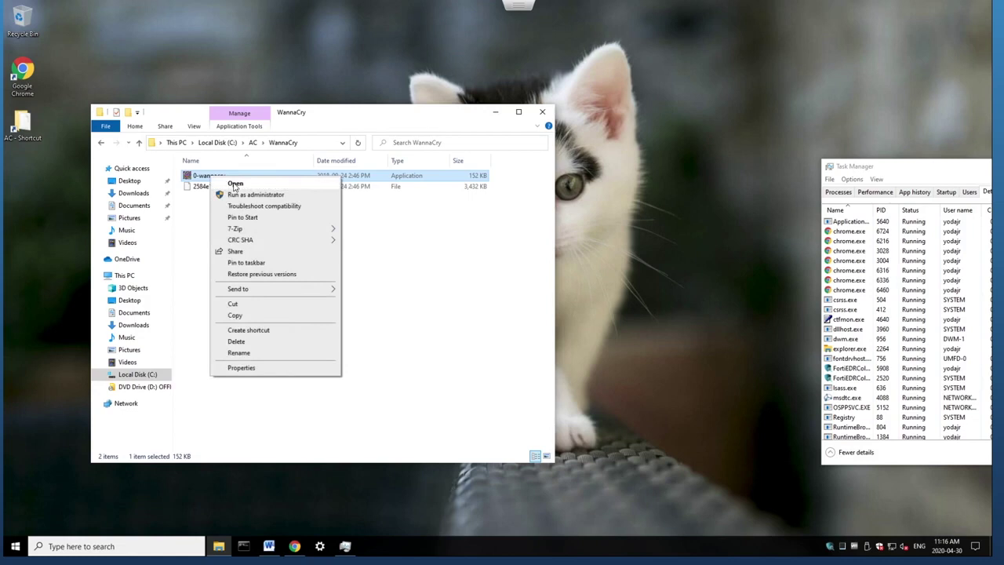
{"action": "left_click", "coordinate": [234, 185]}
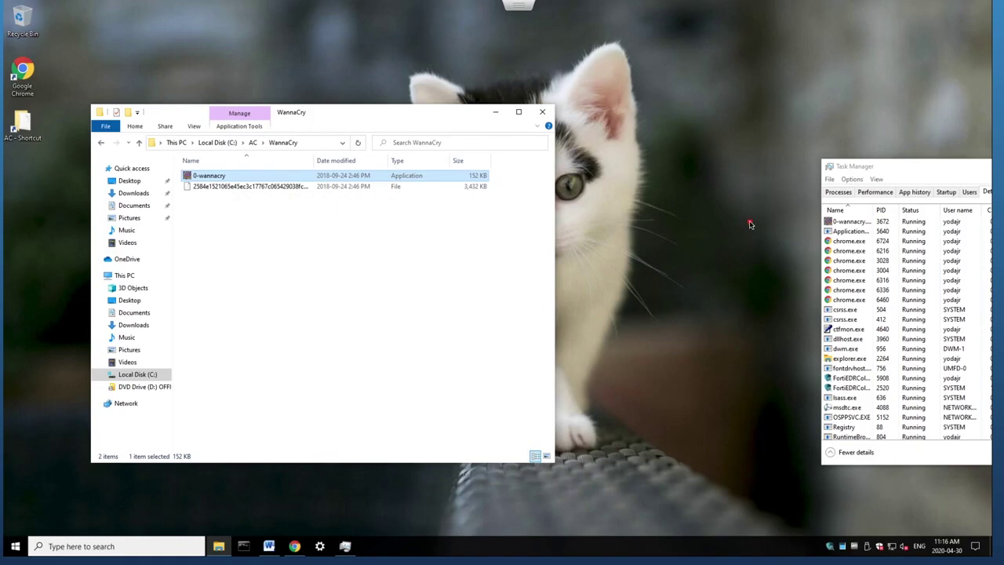
{"action": "left_click_drag", "start_coordinate": [749, 223], "coordinate": [822, 222]}
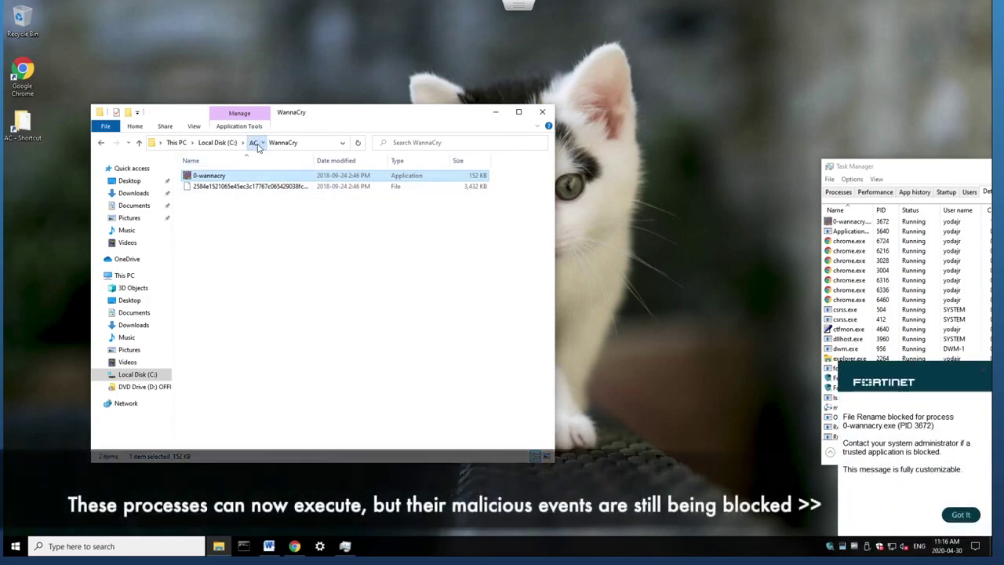
Rename the hash-named ClickMe sample to clickme.exe, then return to the AC folder
{"action": "left_click", "coordinate": [253, 142]}
{"action": "double_click", "coordinate": [204, 186]}
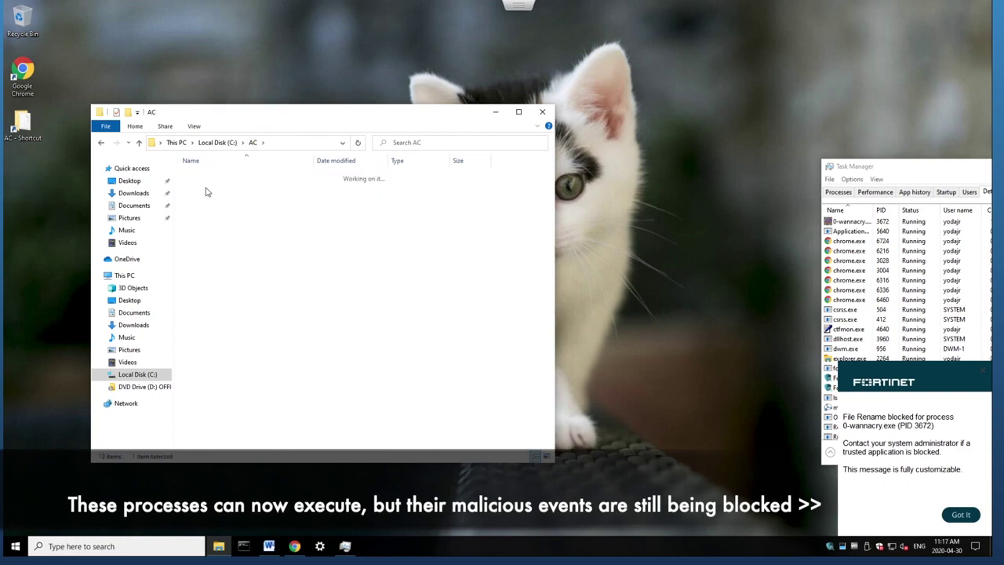
{"action": "left_click", "coordinate": [221, 179]}
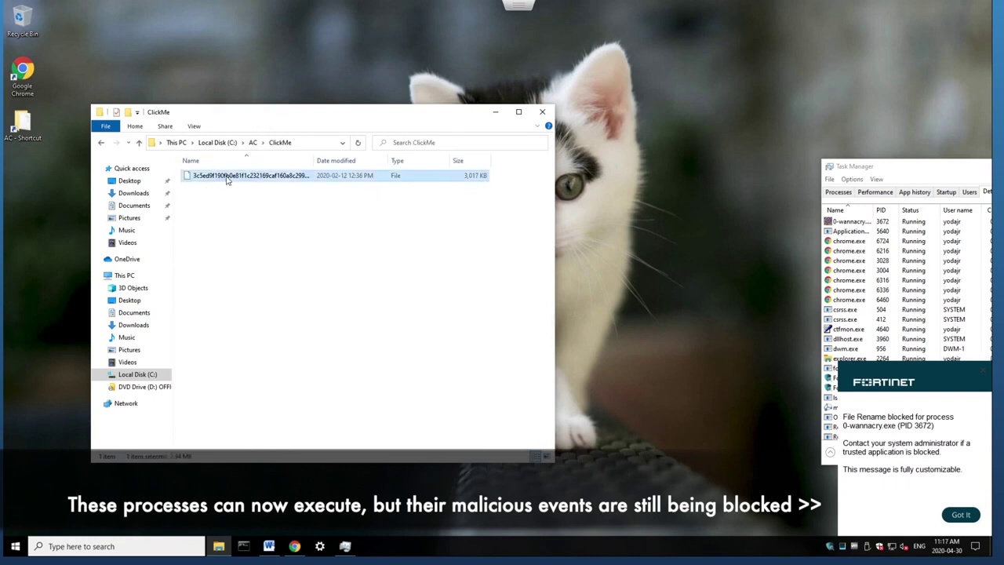
{"action": "key", "text": "F2"}
{"action": "type", "text": "clickme"}
{"action": "type", "text": "xe"}
{"action": "key", "text": "Return"}
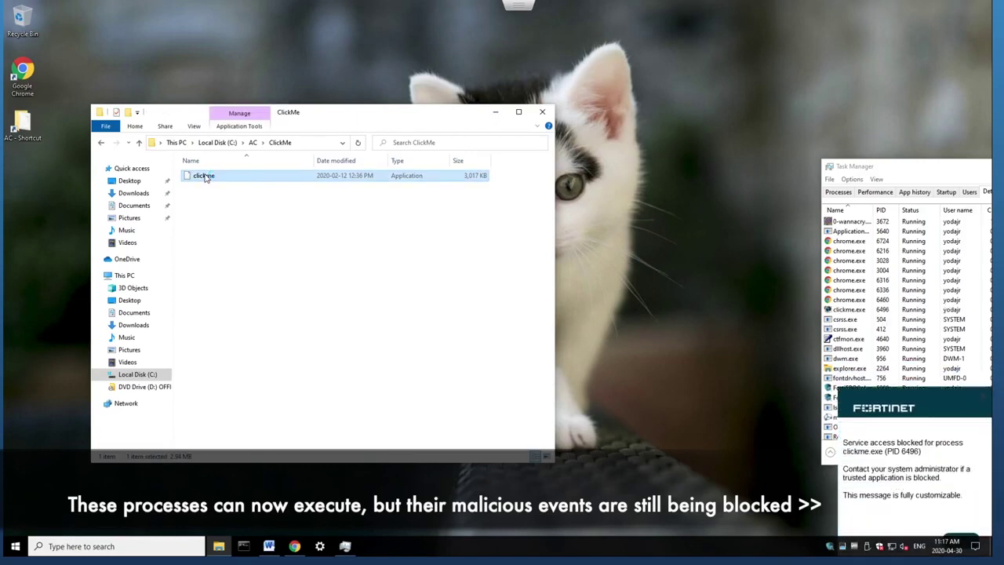
{"action": "left_click", "coordinate": [253, 142]}
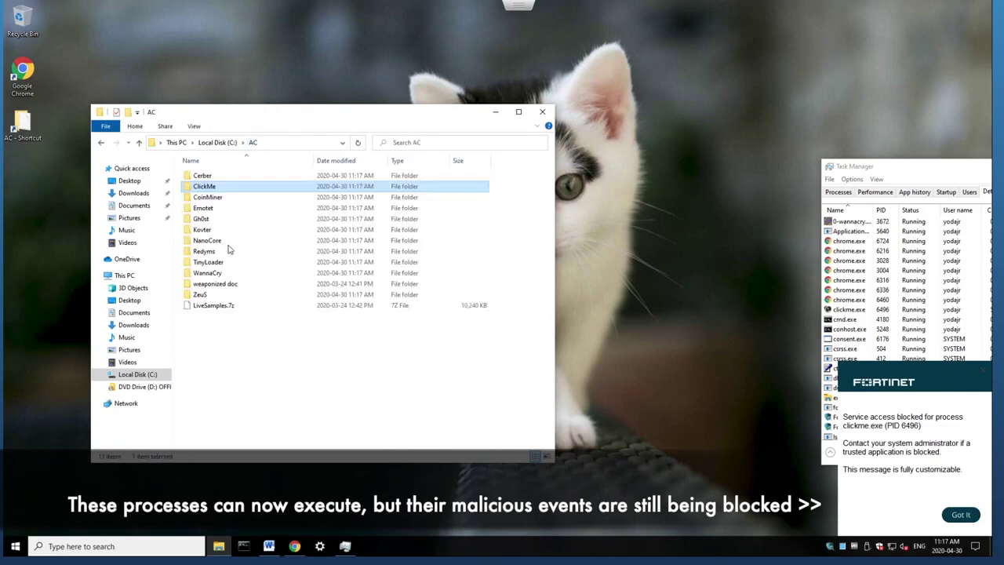
Open the registration document from the weaponized doc folder in Word
{"action": "left_click", "coordinate": [212, 284]}
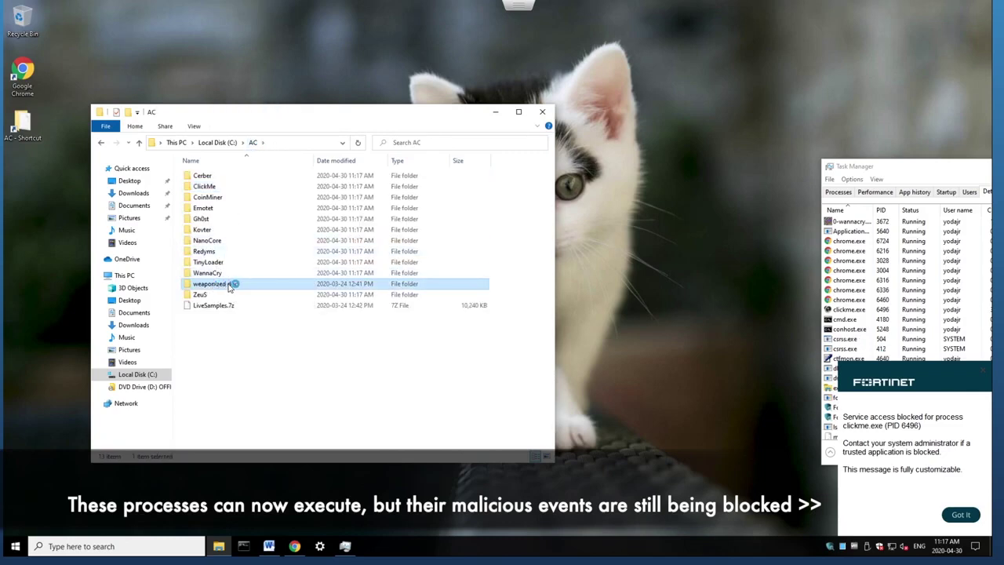
{"action": "double_click", "coordinate": [228, 284]}
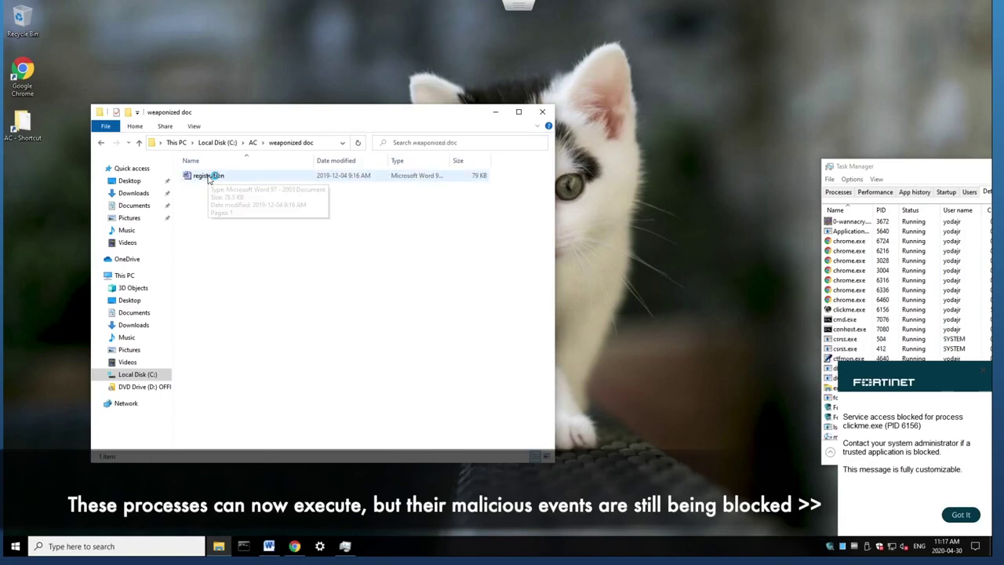
{"action": "left_click", "coordinate": [207, 177]}
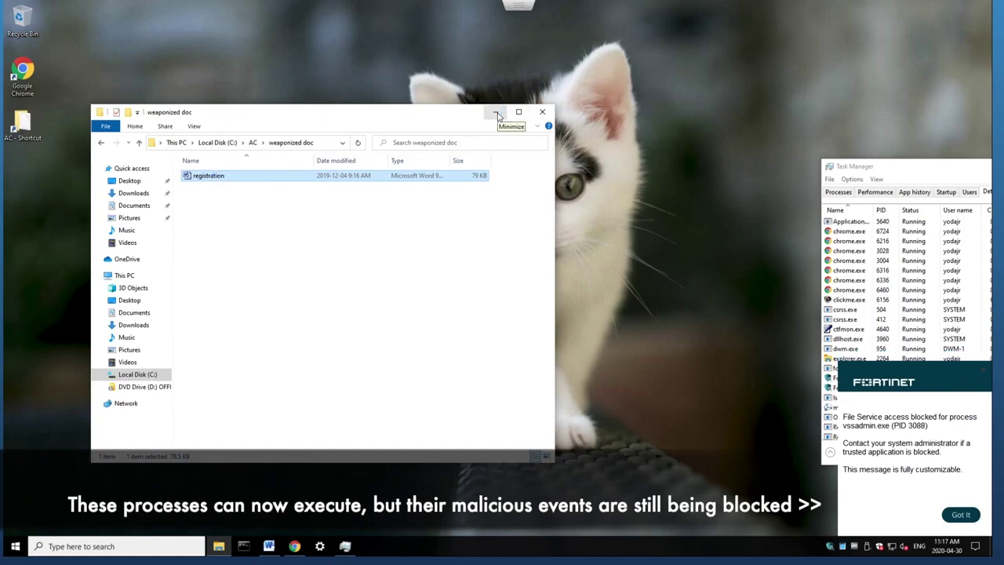
{"action": "left_click", "coordinate": [237, 181]}
{"action": "right_click", "coordinate": [237, 180]}
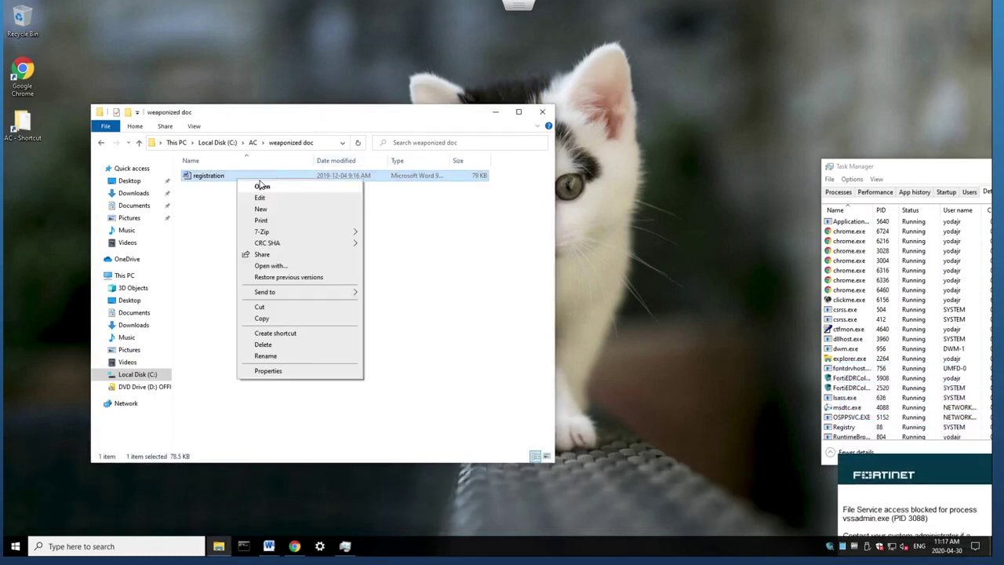
{"action": "left_click", "coordinate": [264, 186]}
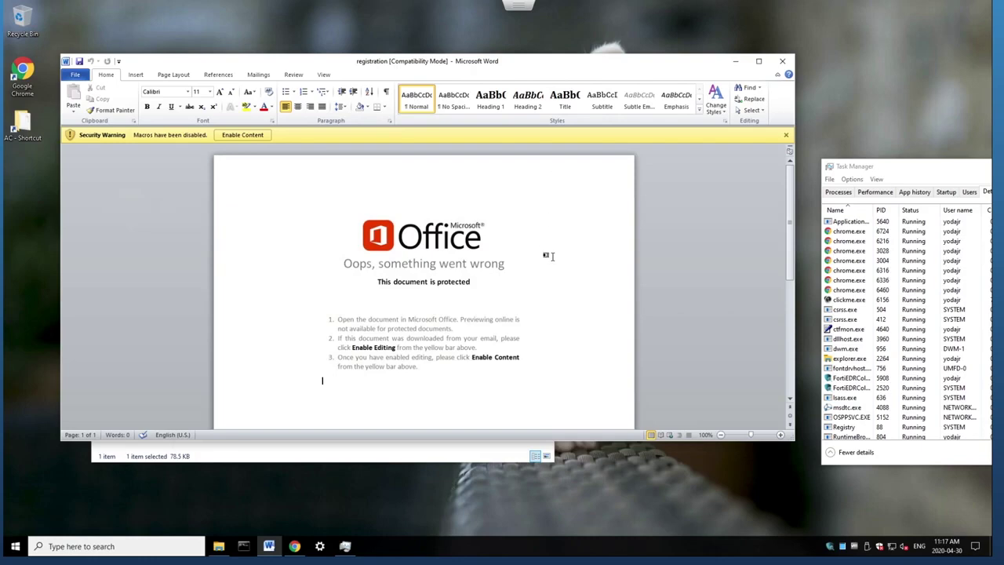
Enable the registration document's macros, then close Word choosing Don't Save
{"action": "left_click_drag", "start_coordinate": [553, 257], "coordinate": [267, 146]}
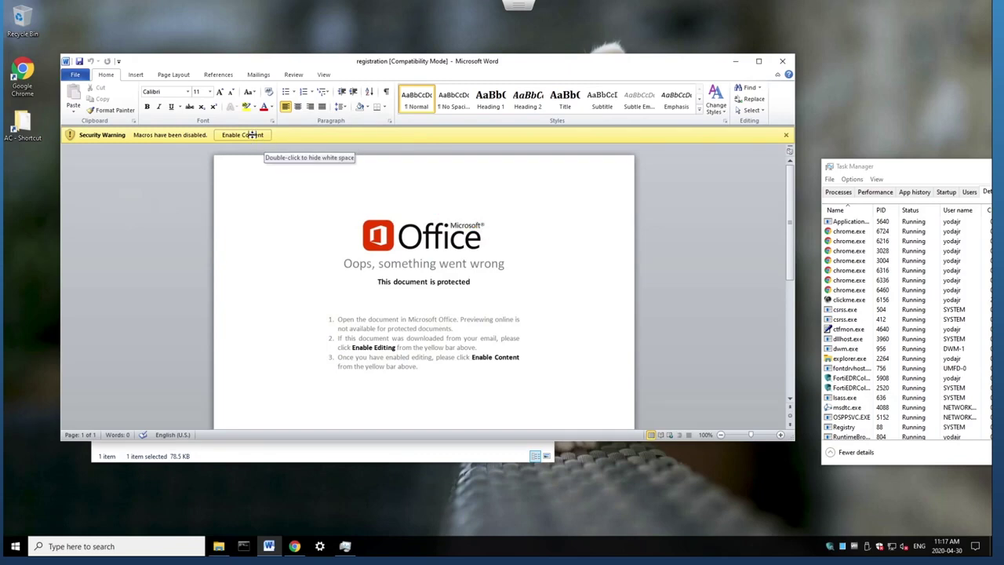
{"action": "left_click", "coordinate": [255, 134]}
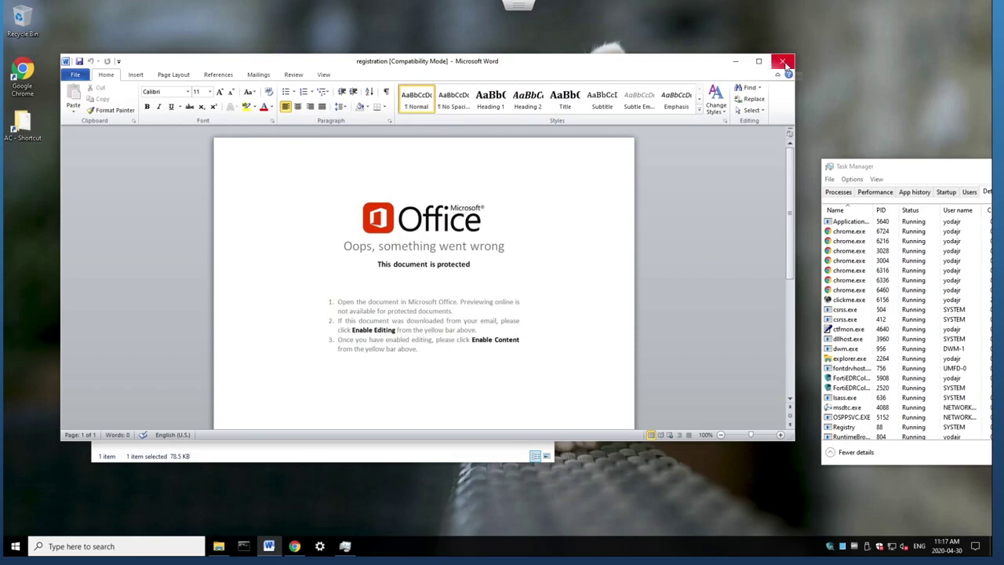
{"action": "left_click", "coordinate": [784, 61]}
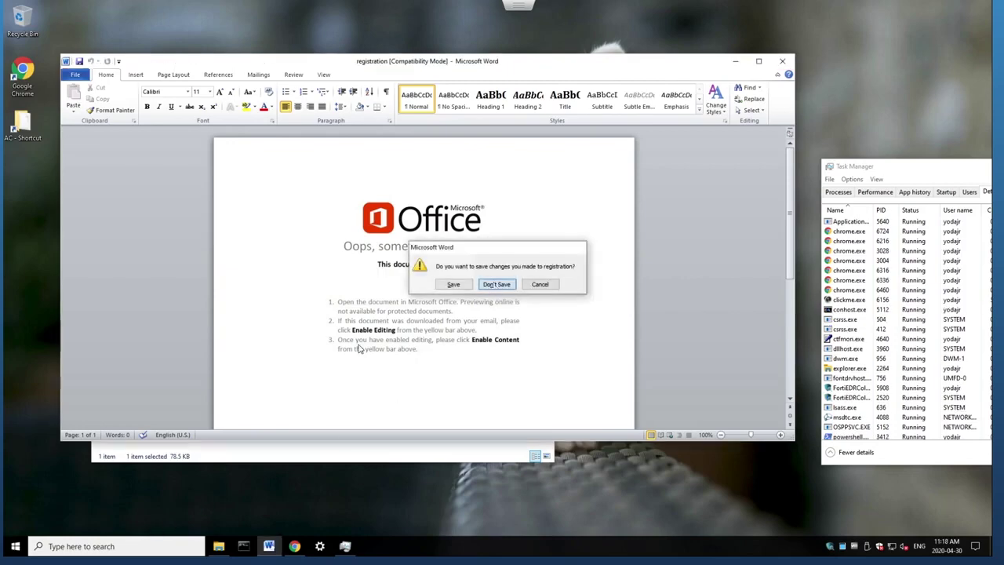
{"action": "left_click", "coordinate": [496, 285]}
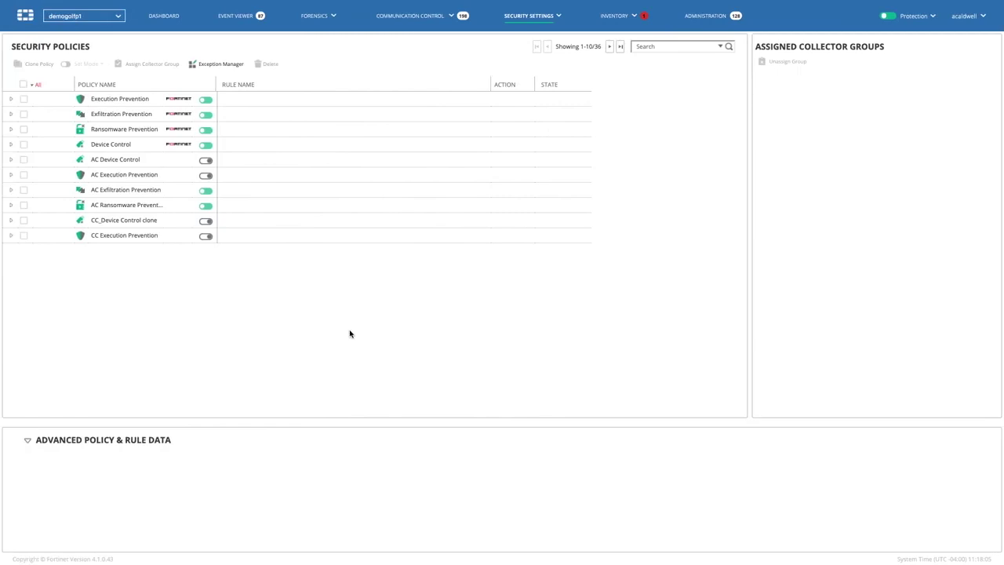
Expand the 0-wannacry.exe events, select event 96396 and view its details and forensics
{"action": "left_click", "coordinate": [236, 15]}
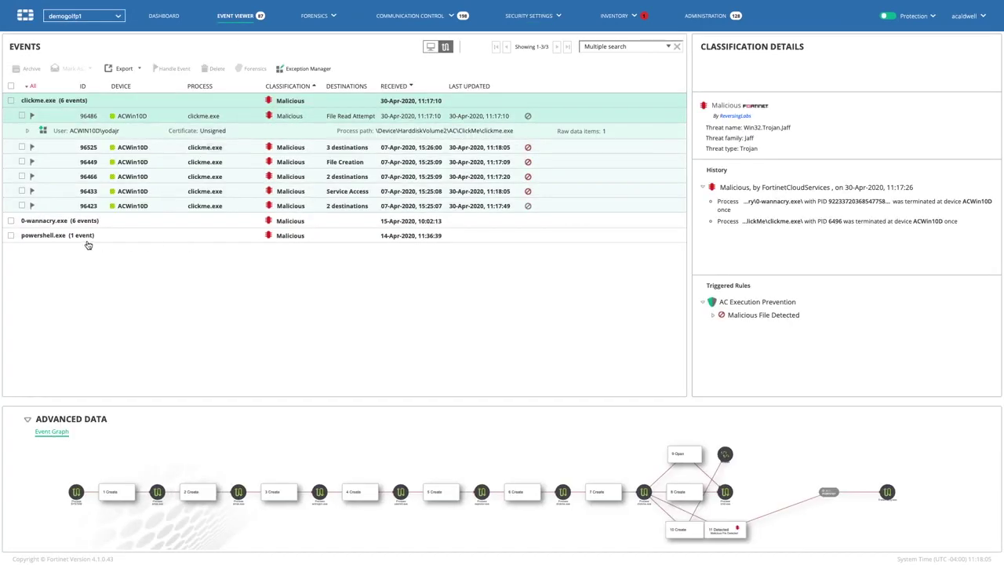
{"action": "left_click", "coordinate": [46, 222]}
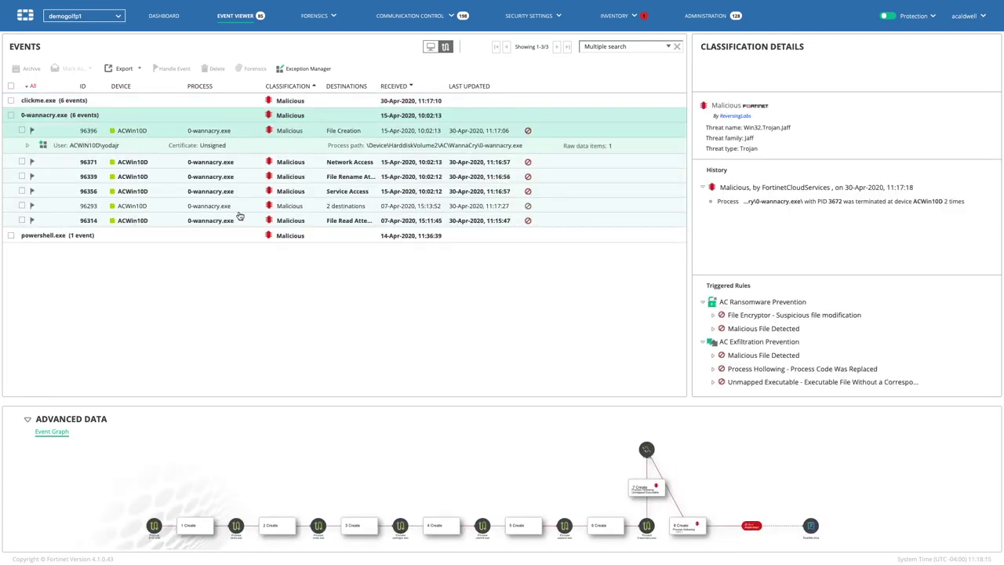
{"action": "left_click", "coordinate": [344, 133]}
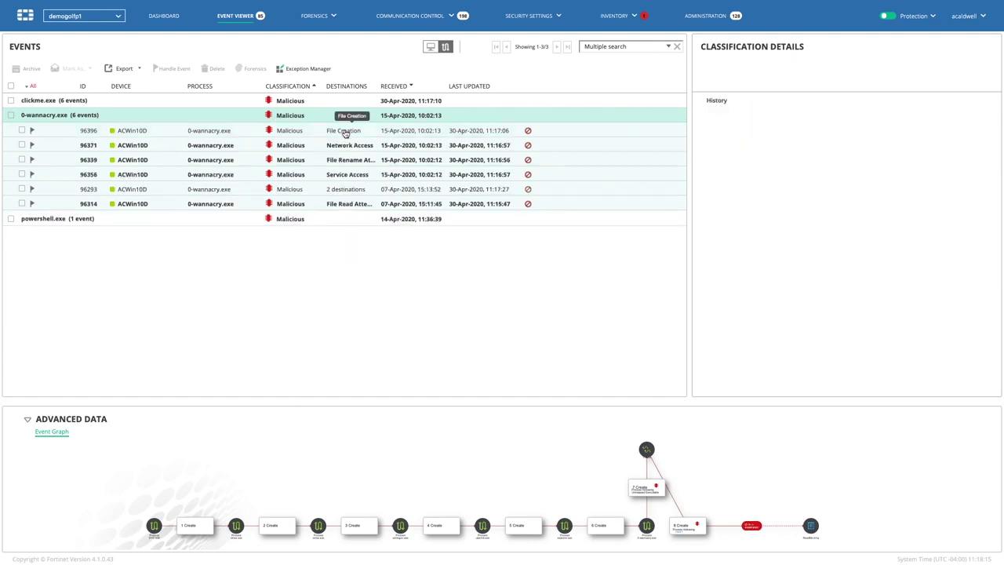
{"action": "left_click", "coordinate": [22, 130]}
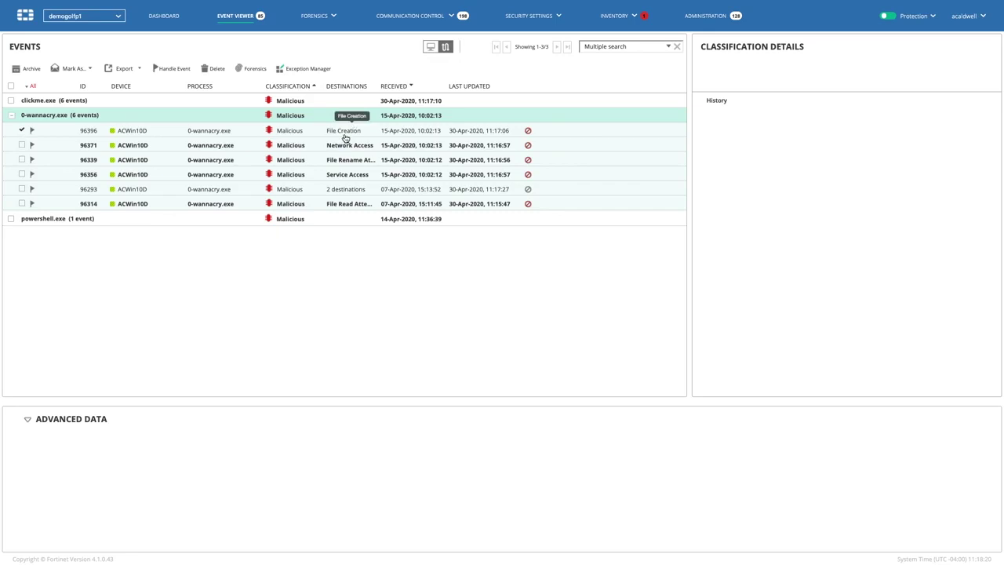
{"action": "left_click", "coordinate": [57, 137]}
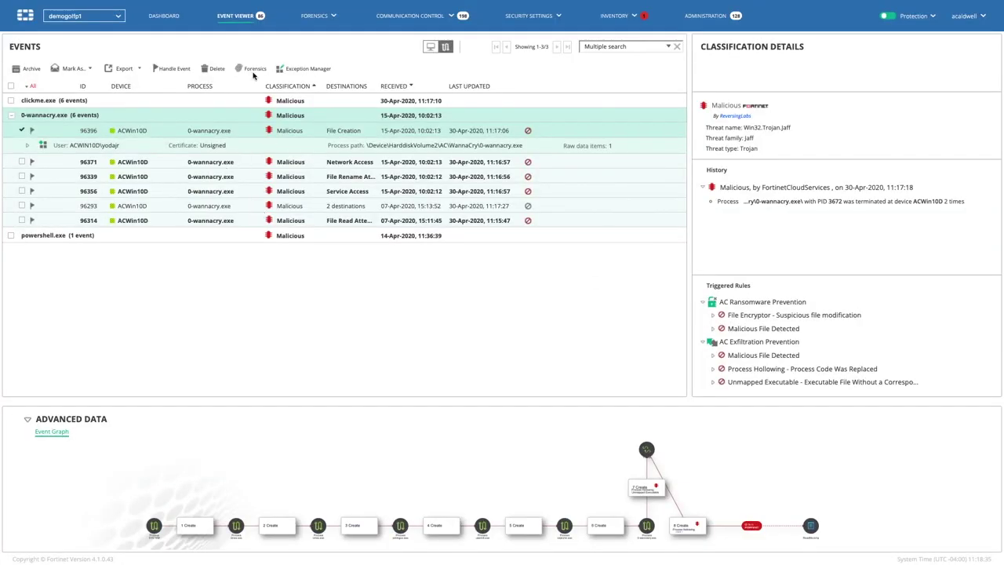
{"action": "left_click", "coordinate": [253, 69]}
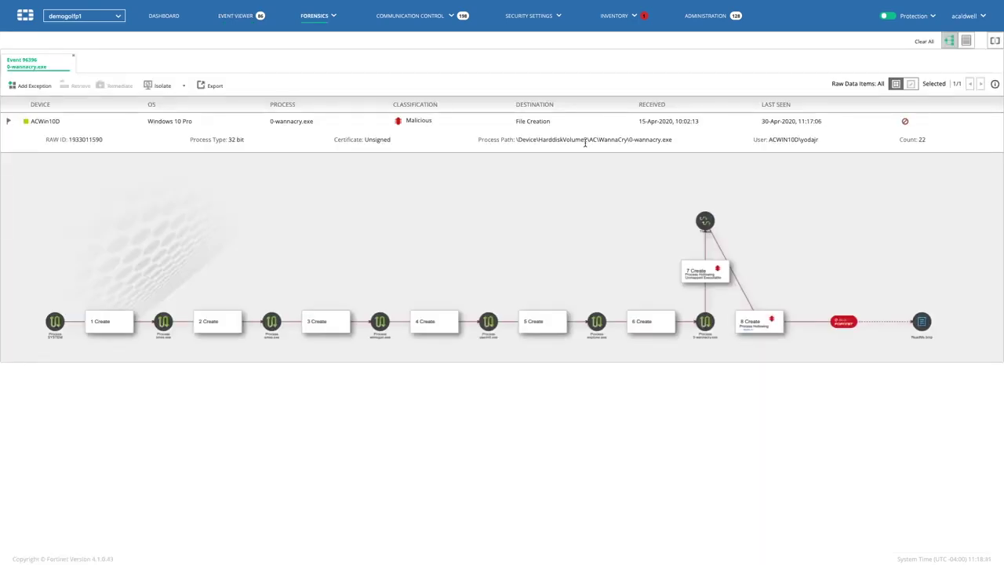
Zoom and pan the forensic graph to the Block node before ReadMe.bmp creation
{"action": "scroll", "coordinate": [771, 316], "scroll_direction": "up", "scroll_amount": 5}
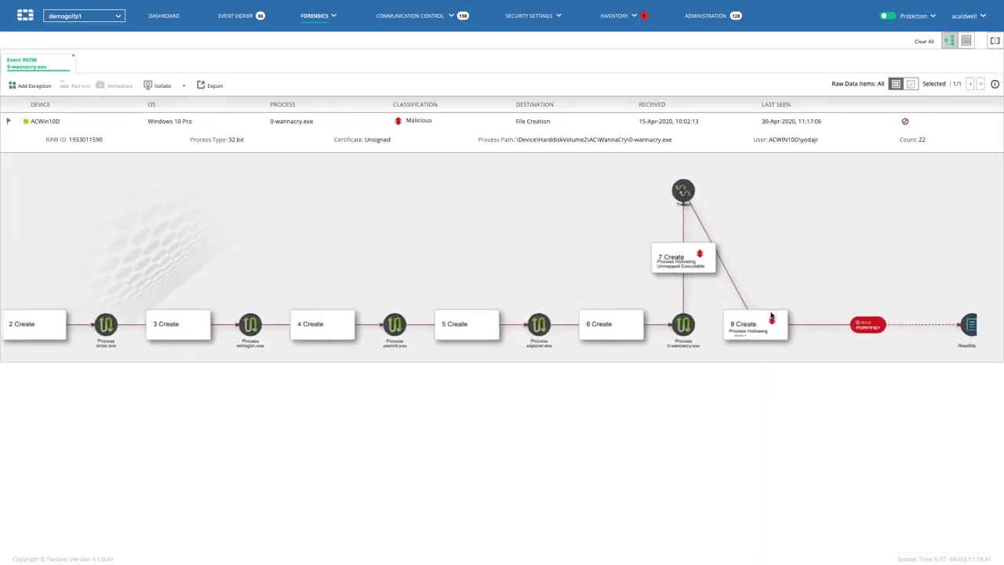
{"action": "left_click_drag", "start_coordinate": [707, 303], "coordinate": [555, 274]}
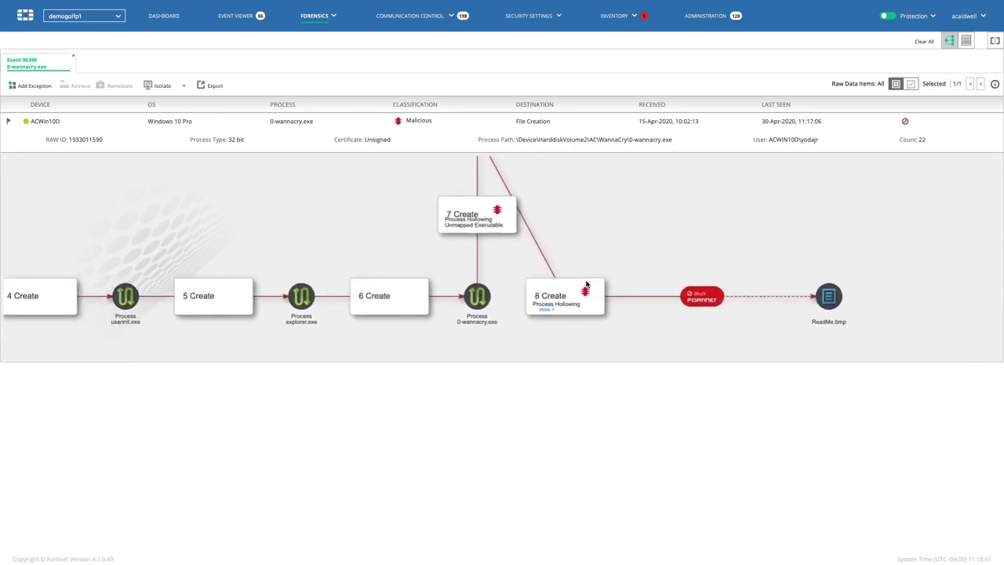
{"action": "left_click_drag", "start_coordinate": [701, 254], "coordinate": [639, 278]}
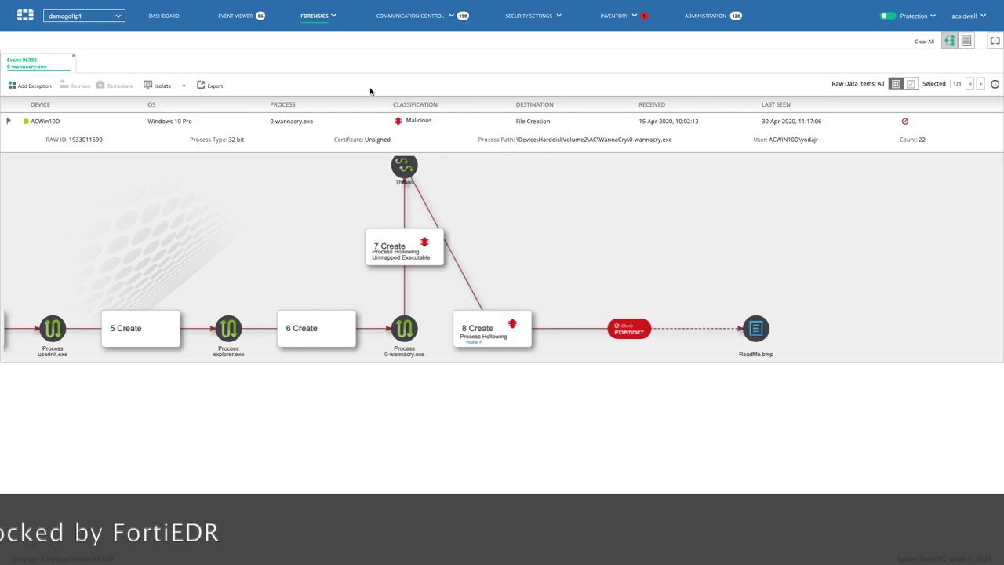
{"action": "left_click", "coordinate": [240, 17]}
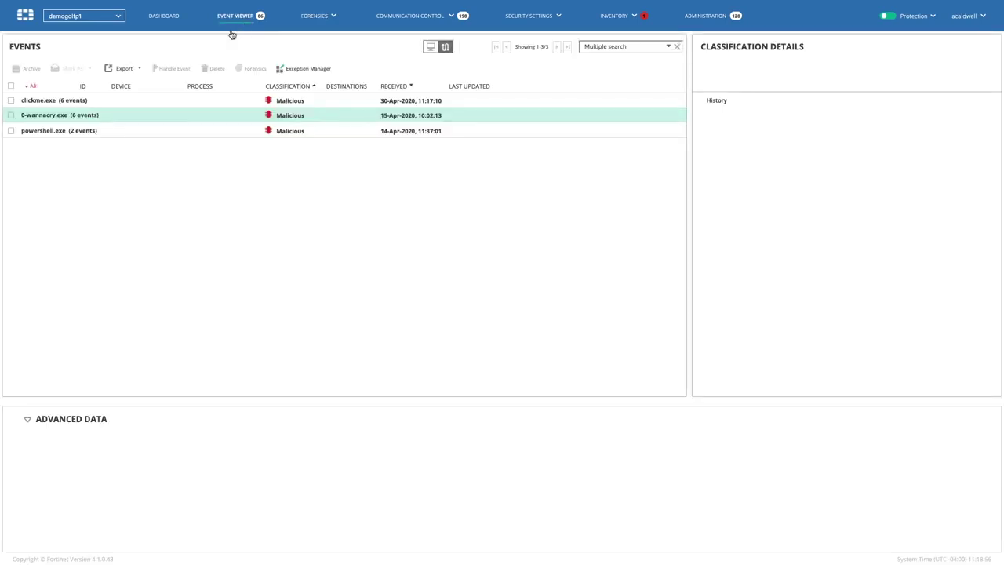
{"action": "left_click", "coordinate": [52, 102]}
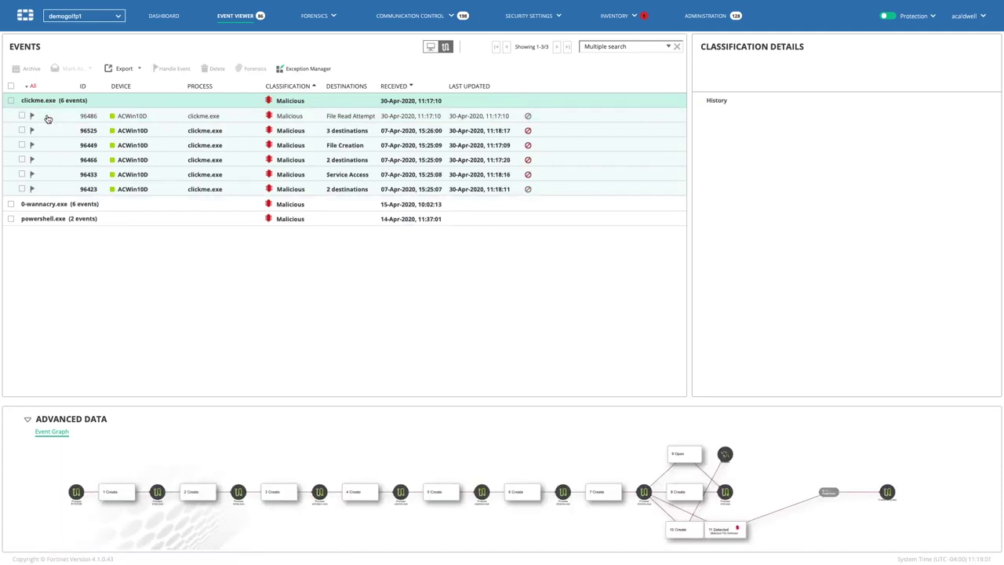
{"action": "left_click", "coordinate": [47, 131]}
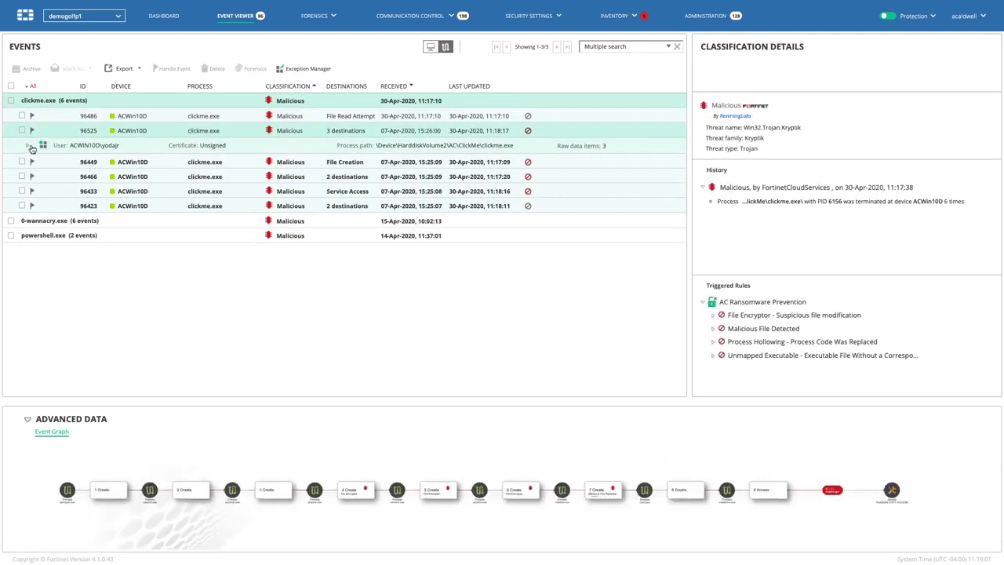
{"action": "left_click", "coordinate": [32, 148]}
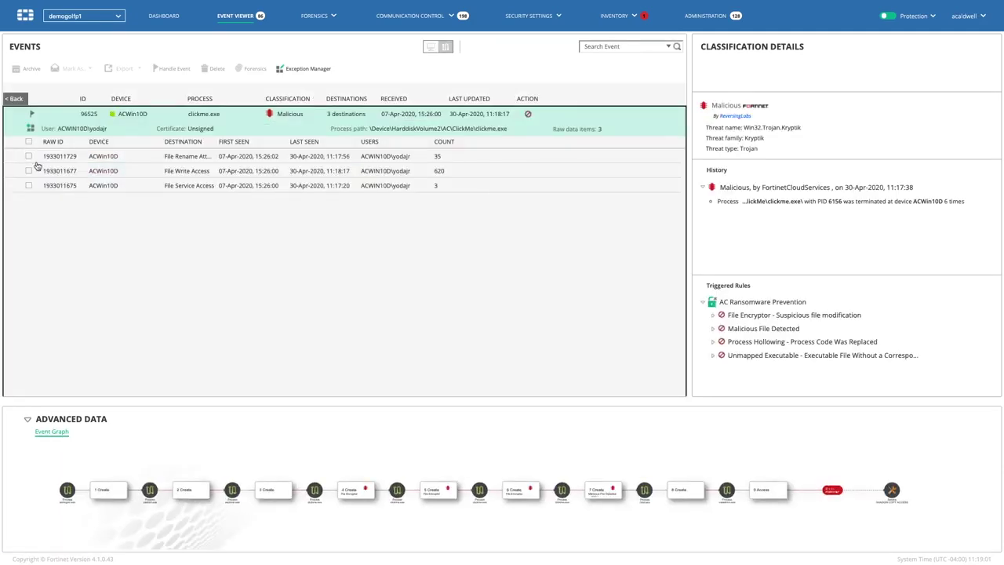
{"action": "left_click", "coordinate": [31, 186]}
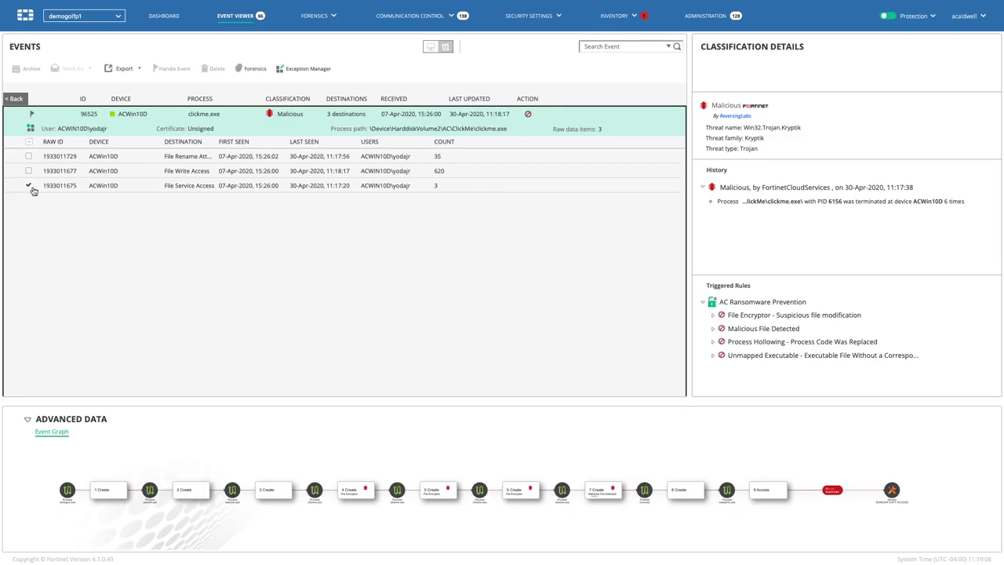
{"action": "left_click", "coordinate": [256, 69]}
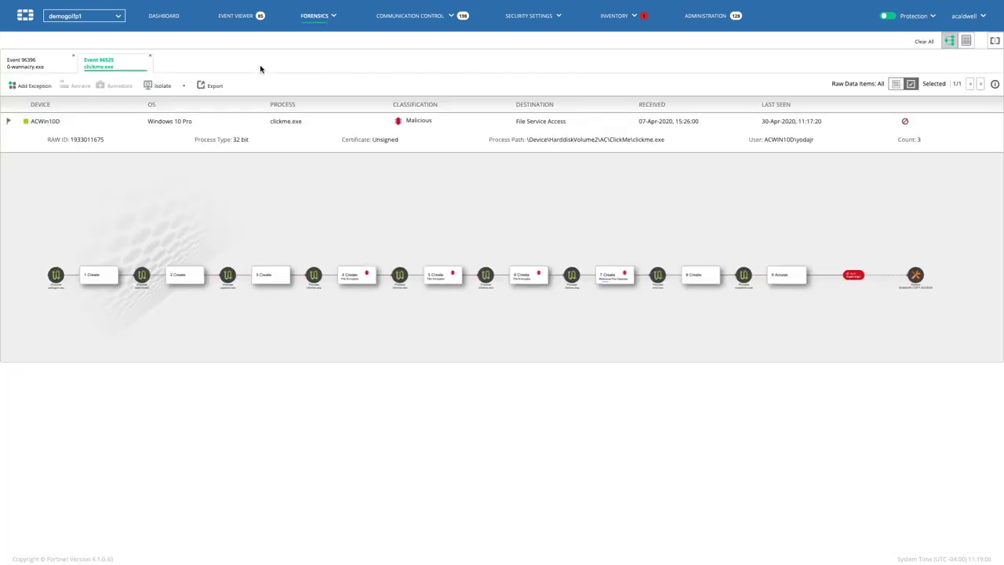
Zoom the graph to the blocked SHADOW COPY ACCESS attempt and show its stack details
{"action": "scroll", "coordinate": [867, 321], "scroll_direction": "up", "scroll_amount": 3}
{"action": "scroll", "coordinate": [869, 323], "scroll_direction": "up", "scroll_amount": 2}
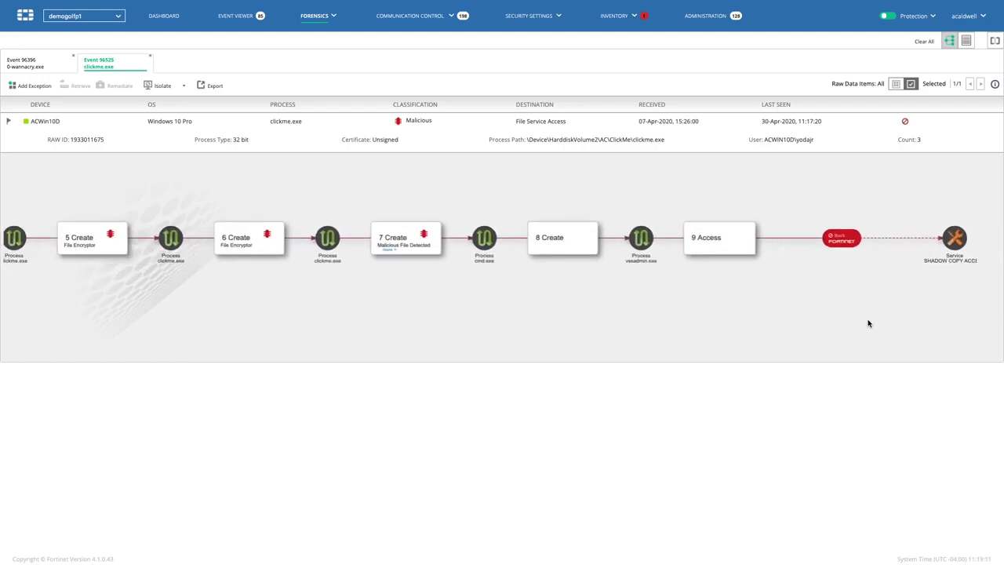
{"action": "left_click_drag", "start_coordinate": [921, 272], "coordinate": [822, 292]}
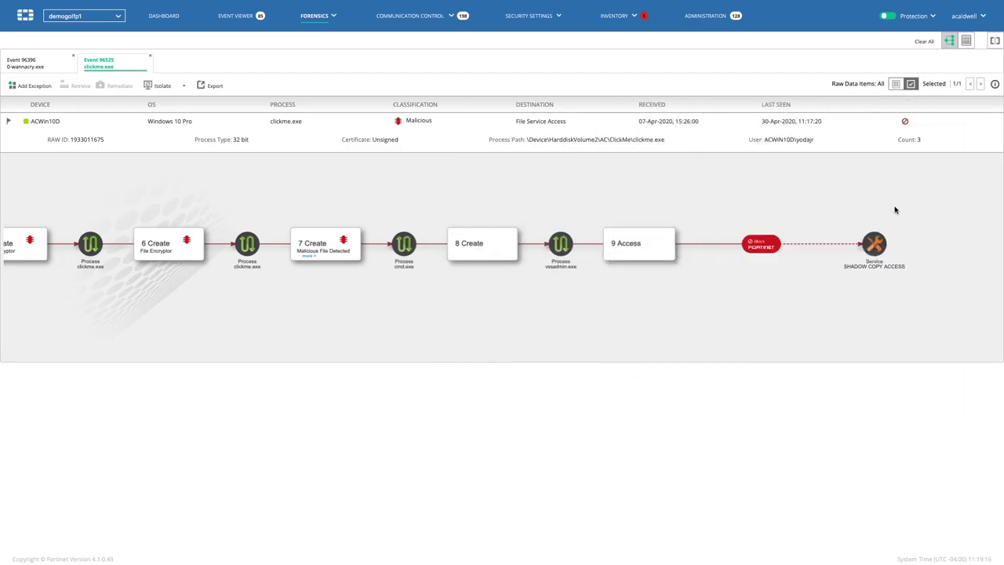
{"action": "left_click", "coordinate": [967, 46]}
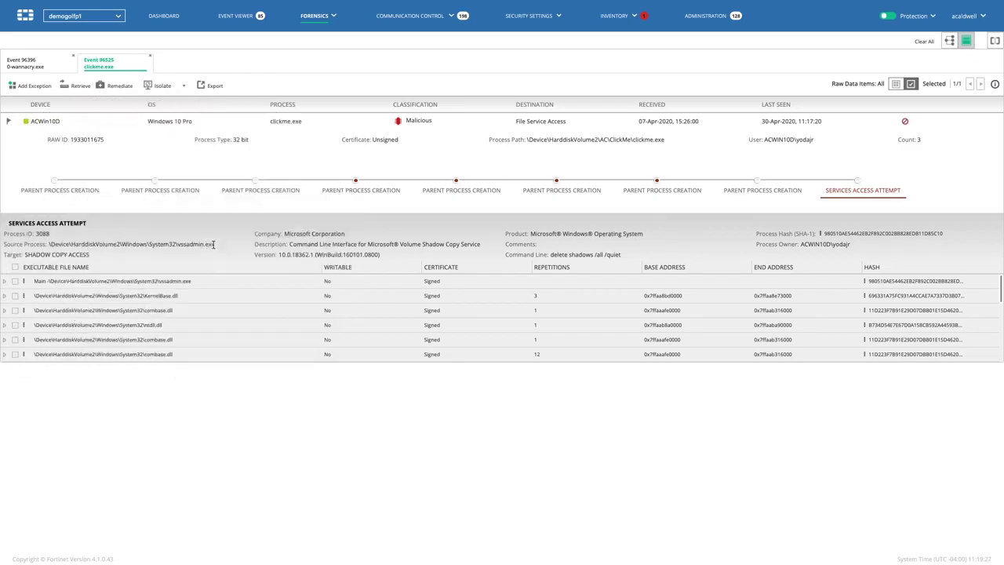
Highlight the 'delete shadows /all /quiet' command line in the stack view, then go back to the events list
{"action": "left_click_drag", "start_coordinate": [507, 257], "coordinate": [624, 257]}
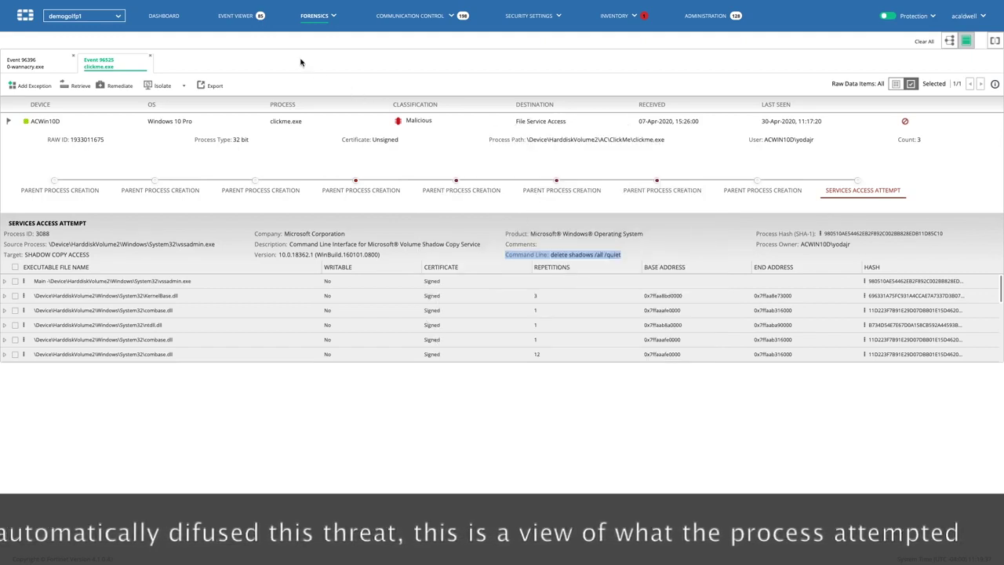
{"action": "left_click", "coordinate": [235, 16]}
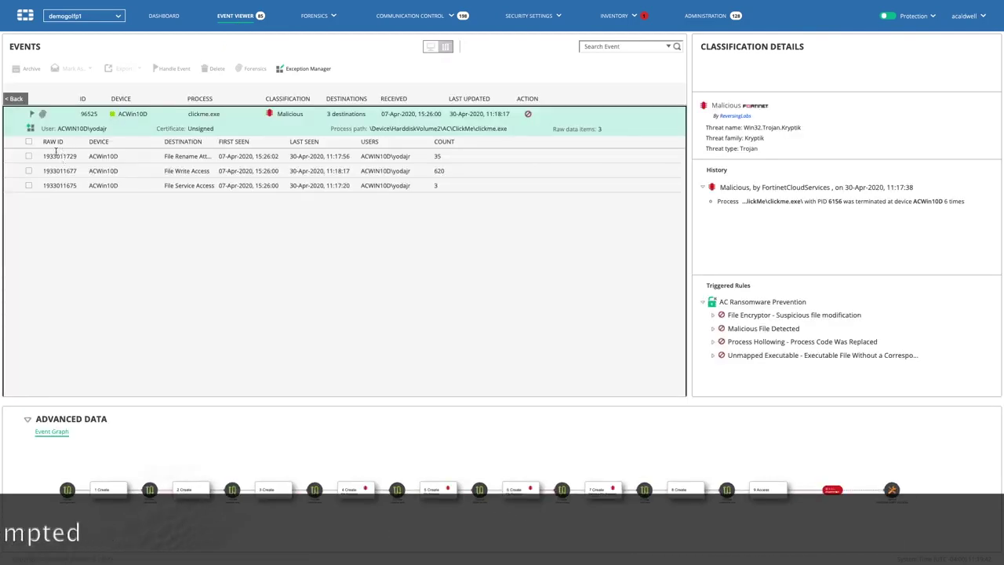
Expand the powershell.exe event group and pan its Event Graph to the final block step
{"action": "left_click", "coordinate": [17, 99]}
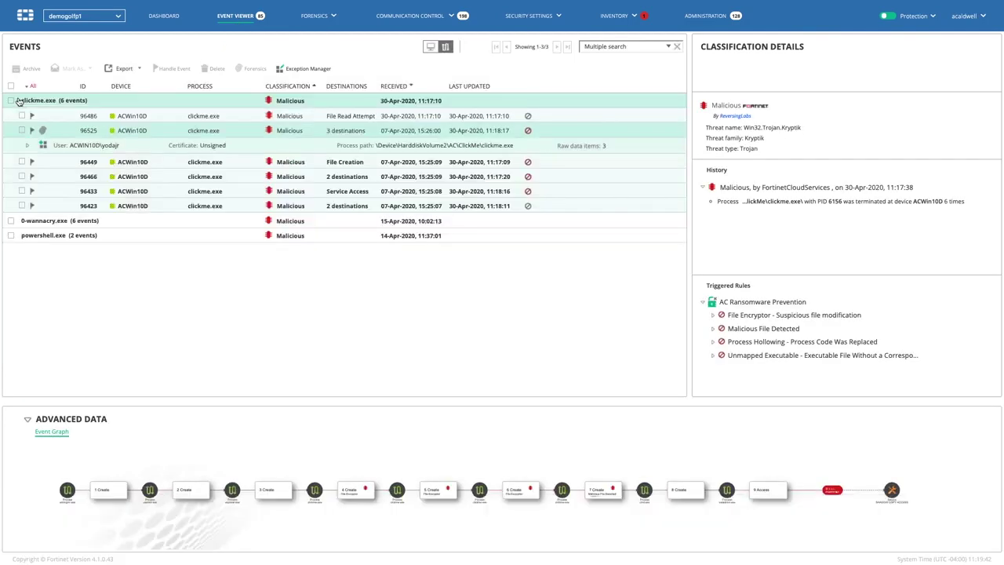
{"action": "left_click", "coordinate": [37, 239]}
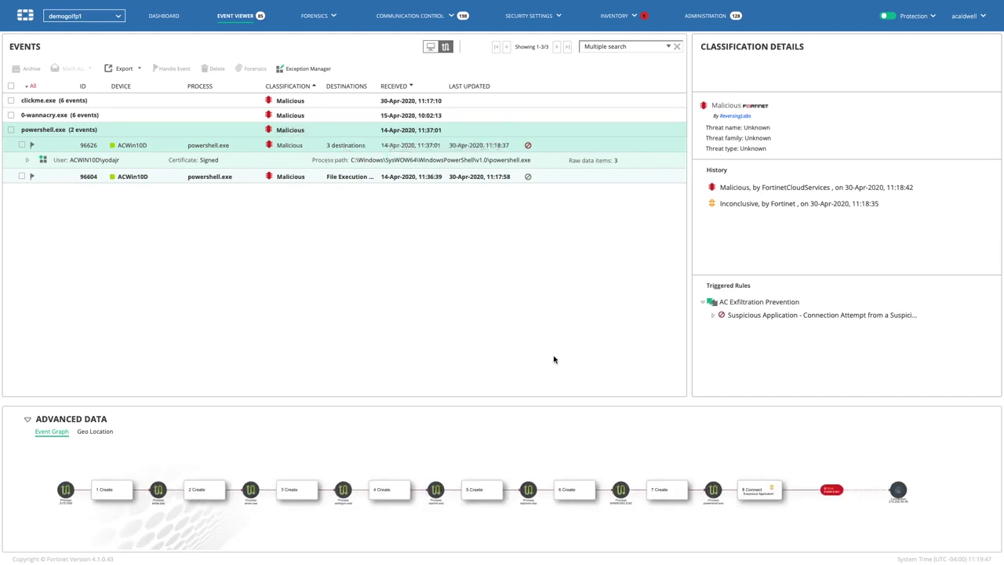
{"action": "scroll", "coordinate": [737, 489], "scroll_direction": "up", "scroll_amount": 5}
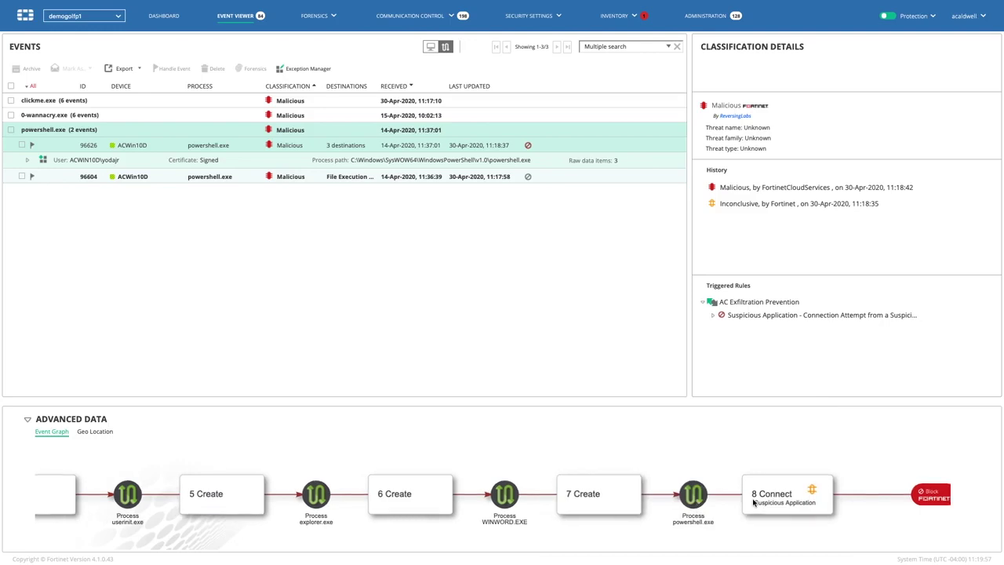
{"action": "scroll", "coordinate": [722, 506], "scroll_direction": "up", "scroll_amount": 2}
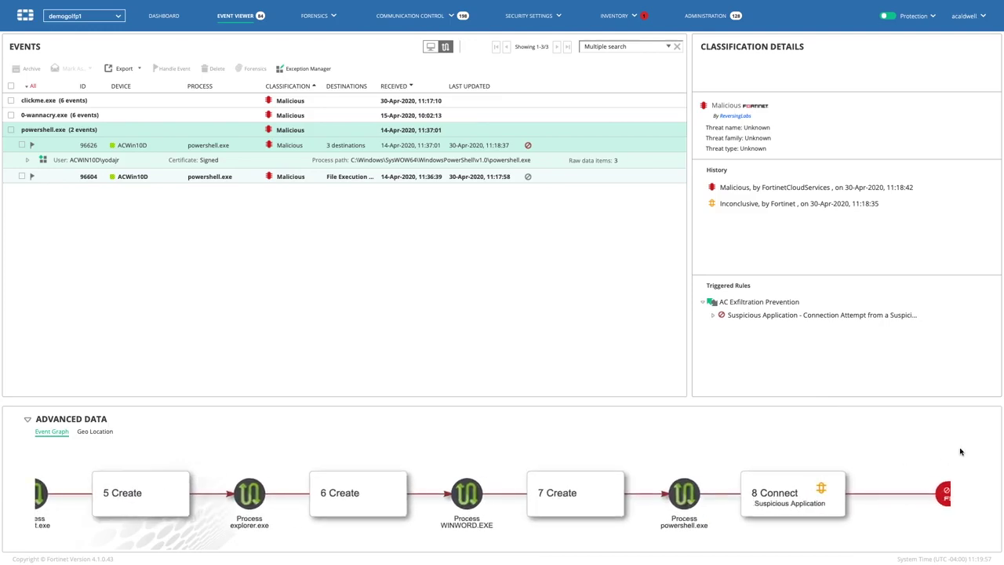
{"action": "left_click_drag", "start_coordinate": [816, 480], "coordinate": [536, 481]}
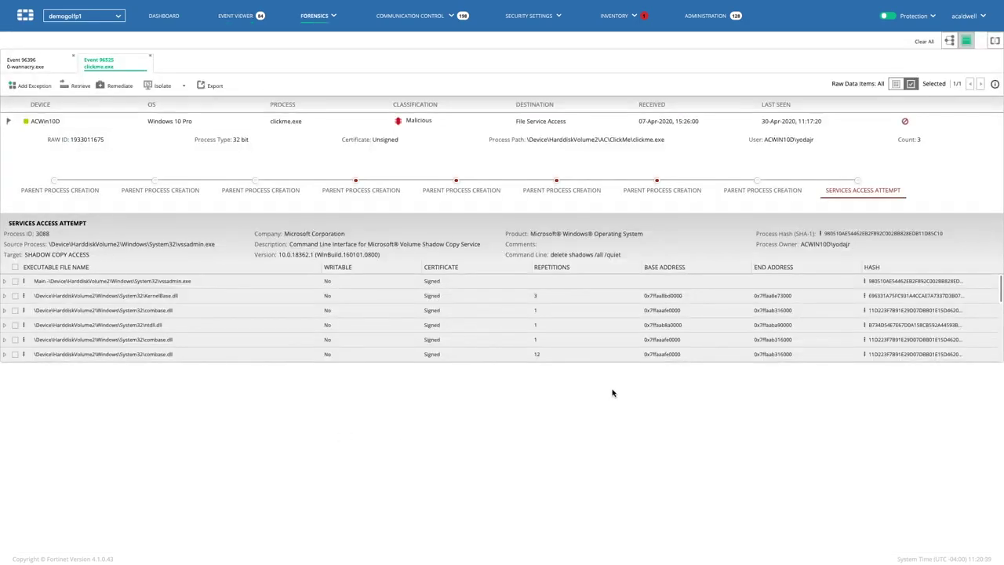
{"action": "left_click", "coordinate": [78, 87]}
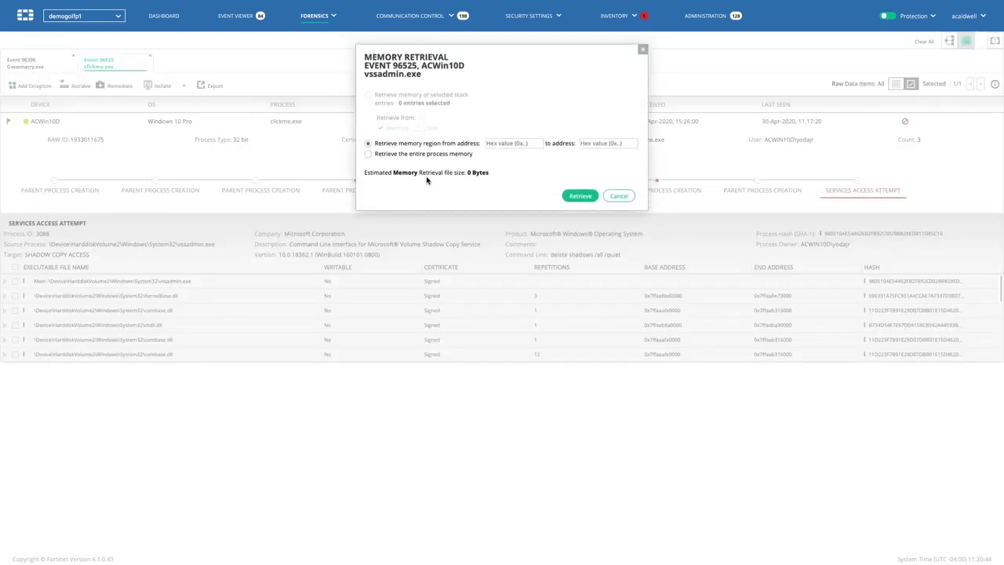
{"action": "left_click", "coordinate": [619, 197]}
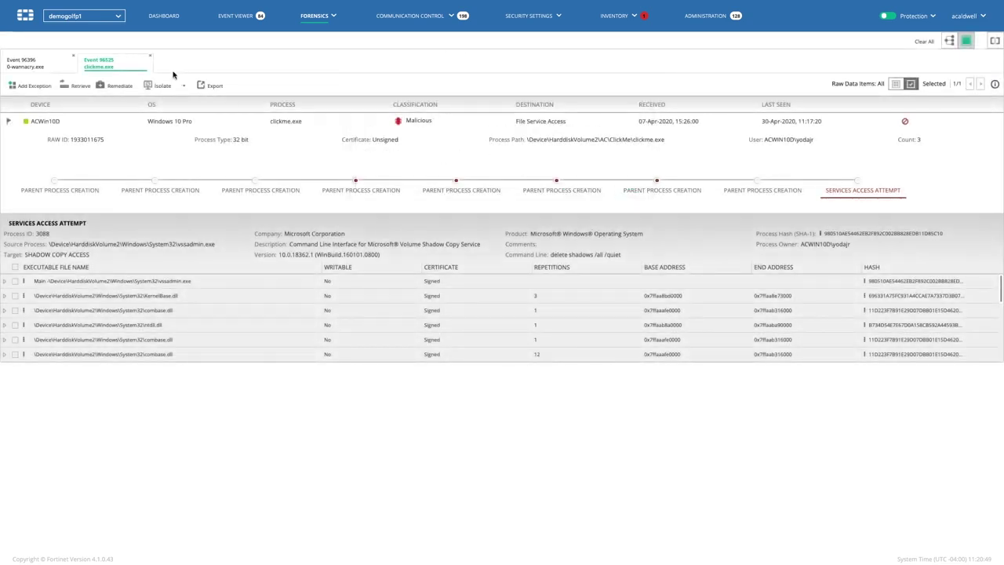
{"action": "left_click", "coordinate": [119, 86]}
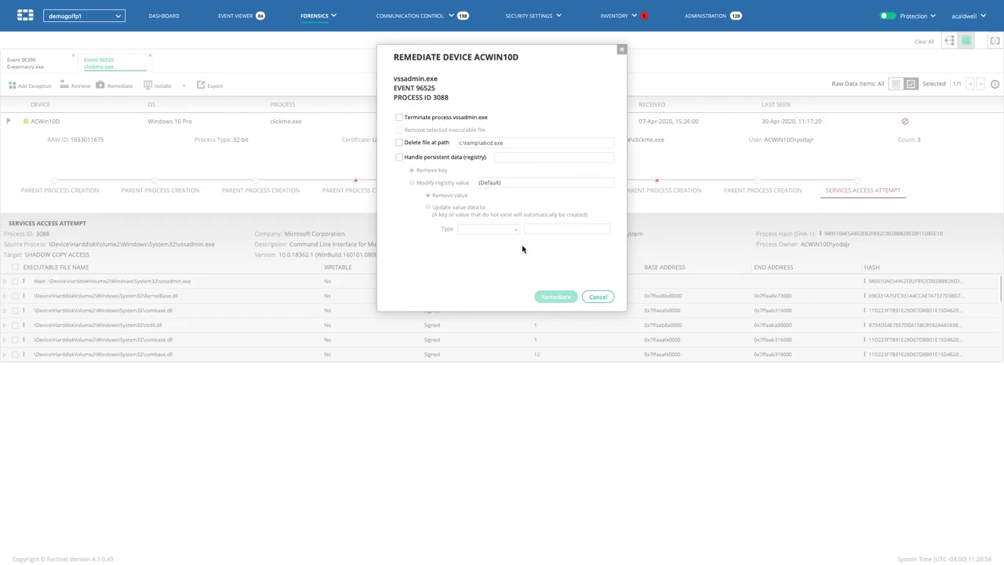
{"action": "left_click", "coordinate": [596, 298]}
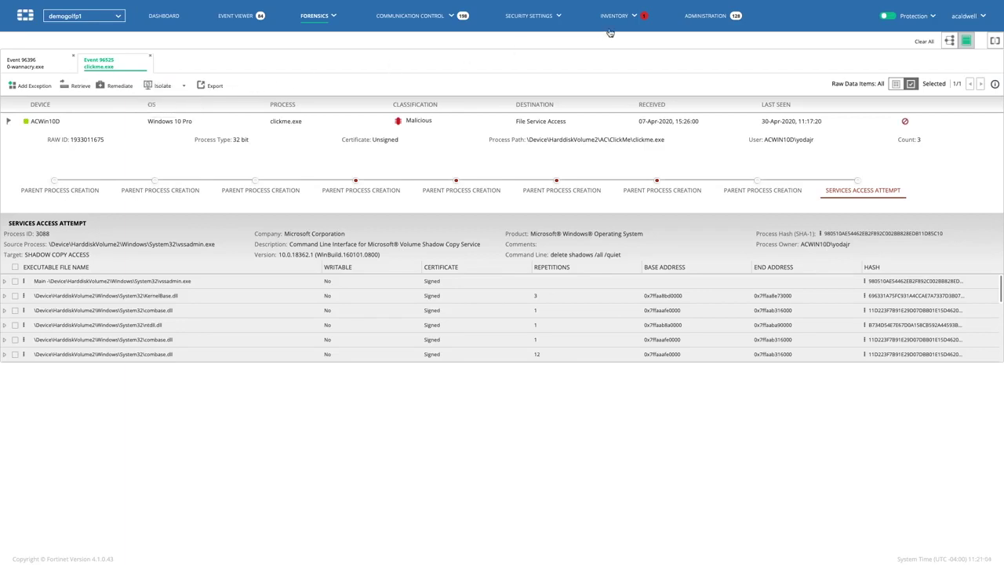
{"action": "mouse_move", "coordinate": [529, 16]}
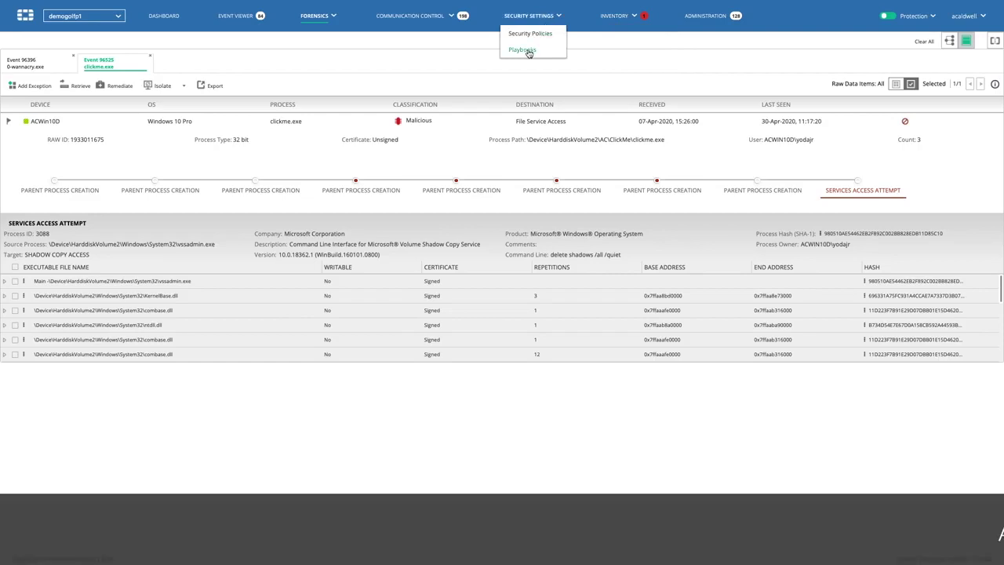
Set the Default Playbook's Malicious events to isolate the device and move it to High Security group
{"action": "left_click", "coordinate": [526, 50]}
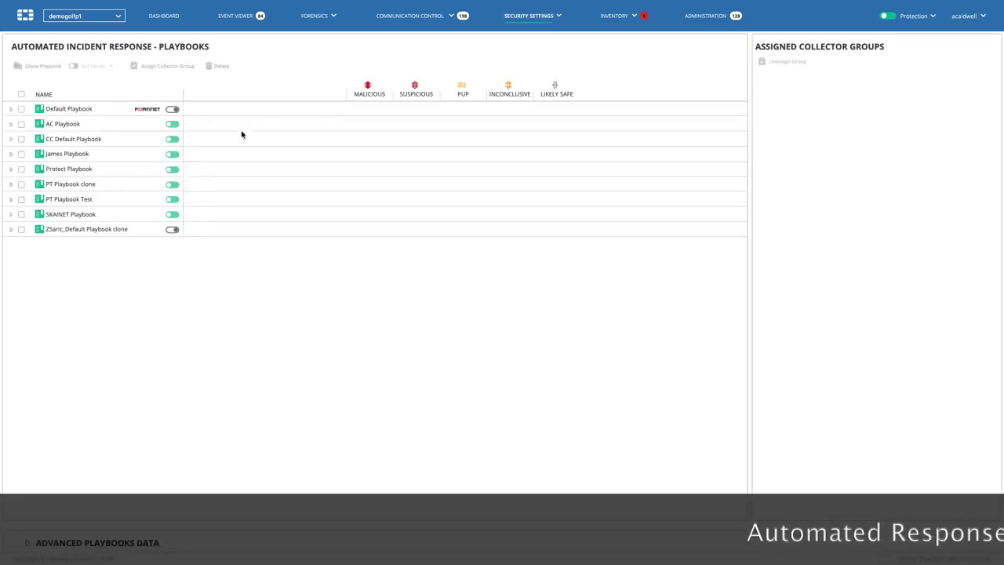
{"action": "left_click", "coordinate": [11, 109]}
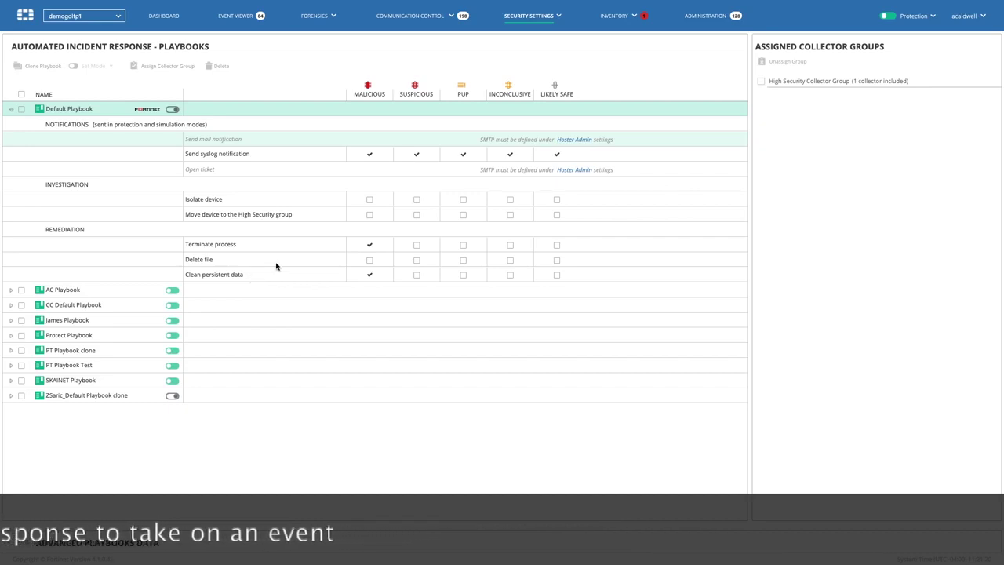
{"action": "left_click", "coordinate": [370, 199]}
{"action": "left_click", "coordinate": [369, 215]}
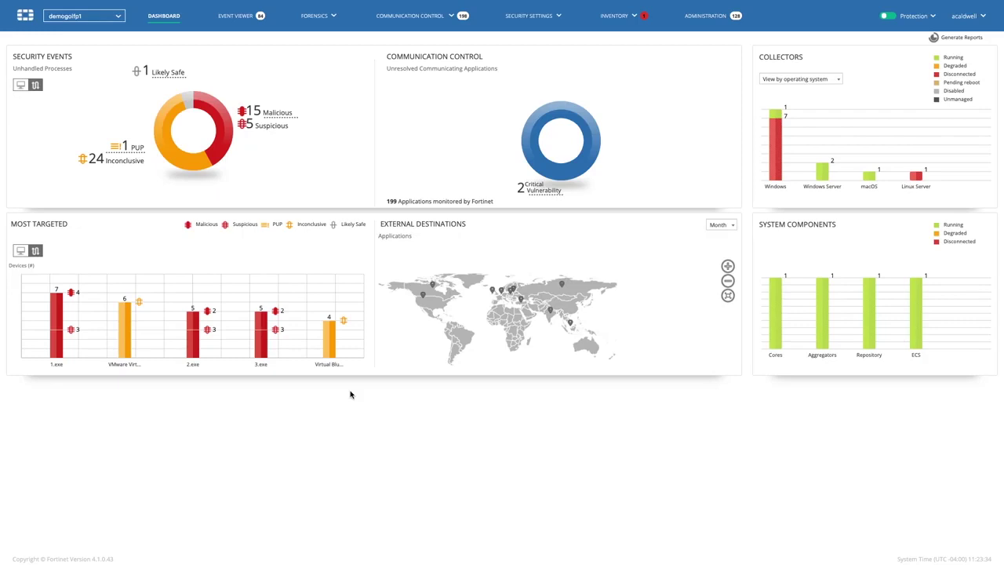
{"action": "left_click", "coordinate": [412, 16]}
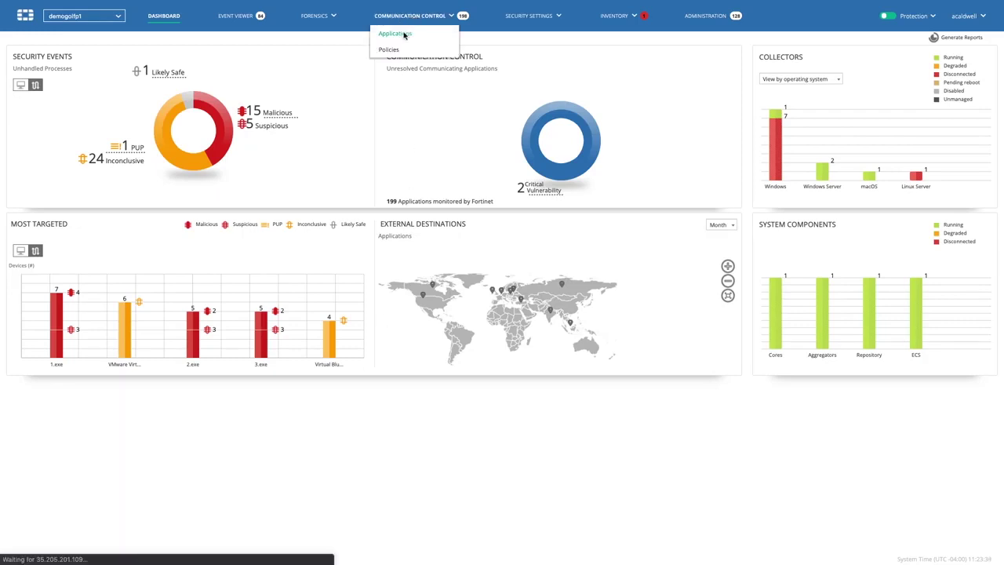
List all 199 communicating applications and expand Google Chrome to show its versions
{"action": "left_click", "coordinate": [404, 34]}
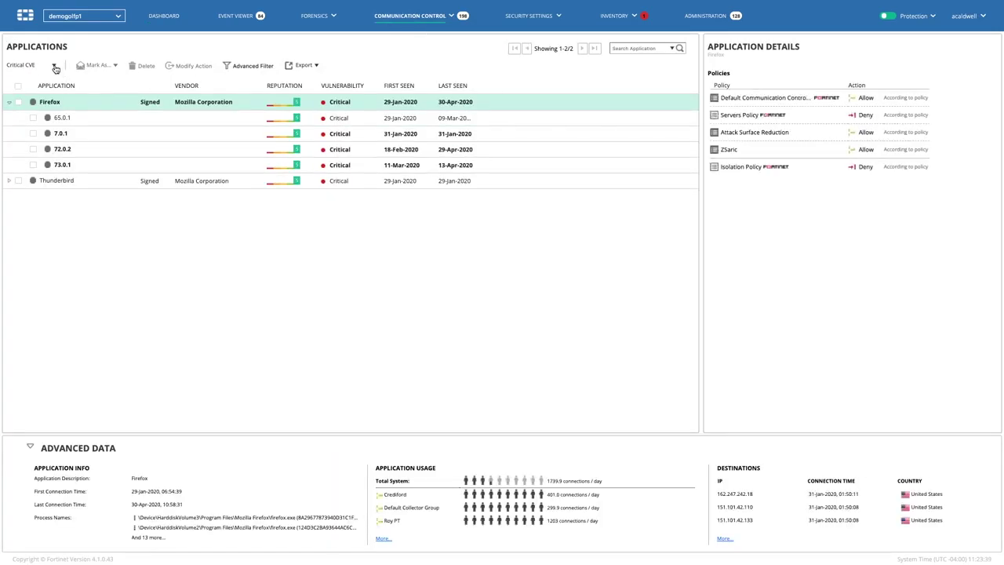
{"action": "left_click", "coordinate": [54, 66]}
{"action": "left_click", "coordinate": [33, 80]}
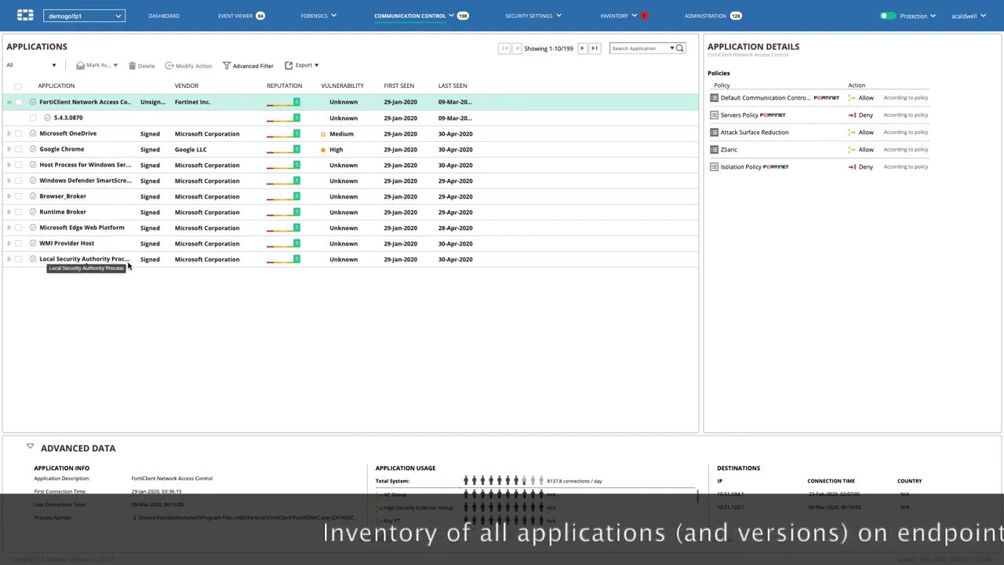
{"action": "left_click", "coordinate": [9, 149]}
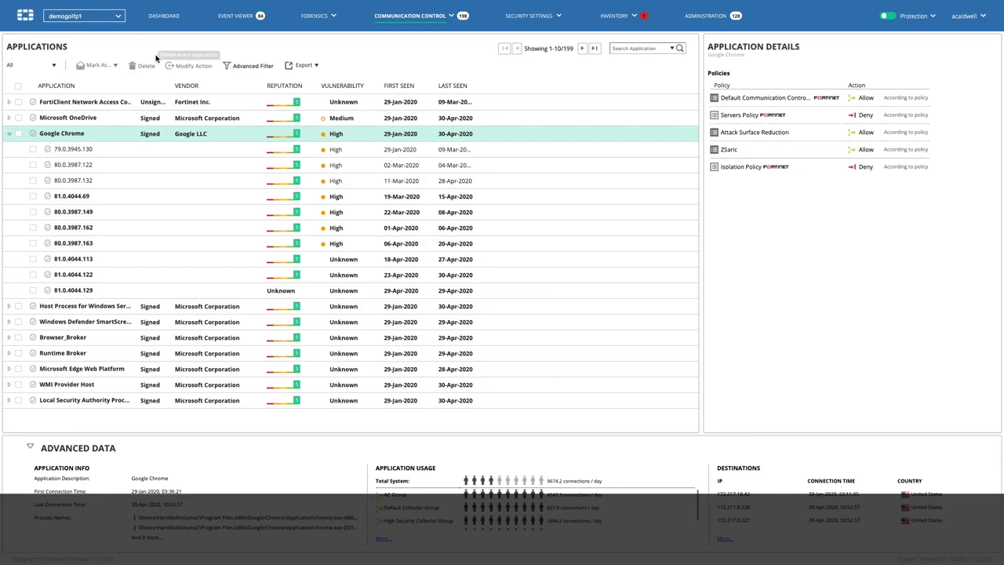
{"action": "left_click", "coordinate": [45, 67]}
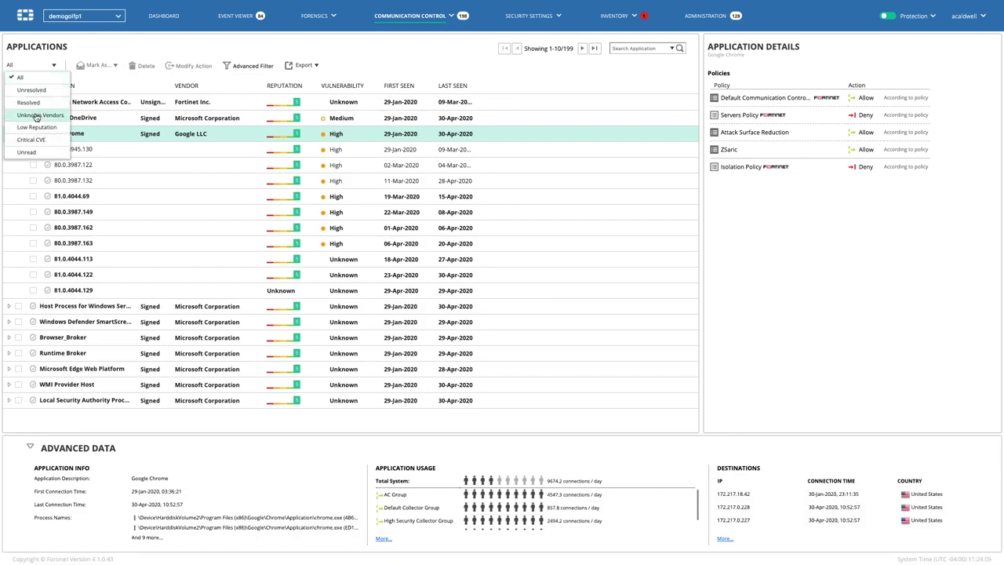
Filter to Critical CVE applications and browse Firefox 65.0.1's 106 vulnerabilities
{"action": "left_click", "coordinate": [35, 140]}
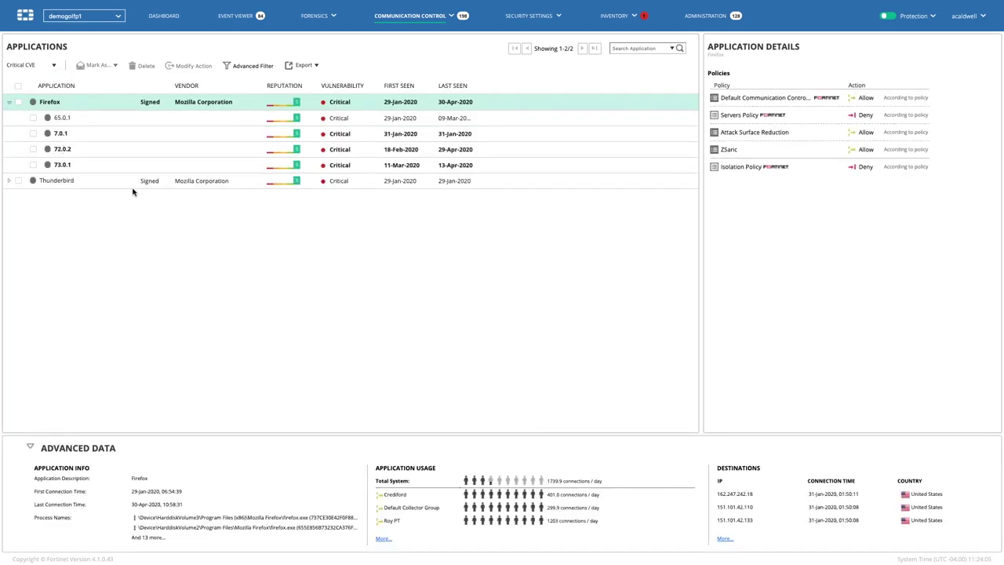
{"action": "left_click", "coordinate": [33, 119]}
{"action": "left_click", "coordinate": [219, 123]}
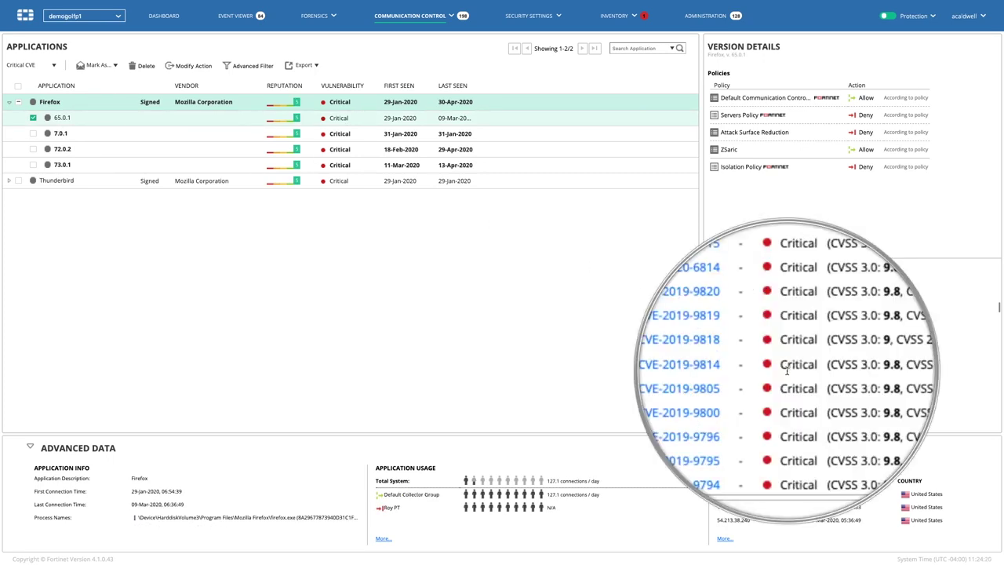
{"action": "scroll", "coordinate": [746, 338], "scroll_direction": "down", "scroll_amount": 1}
{"action": "scroll", "coordinate": [741, 335], "scroll_direction": "down", "scroll_amount": 2}
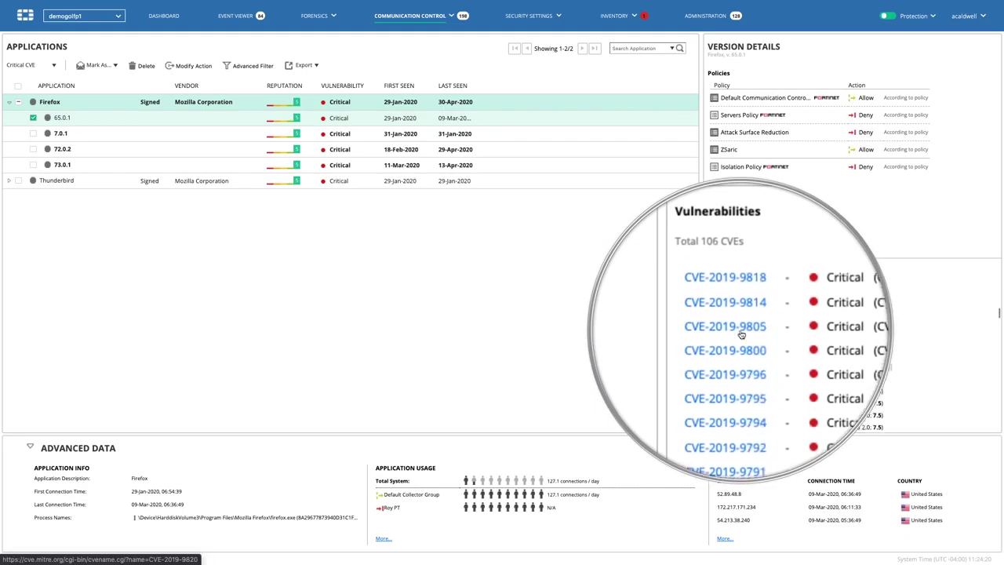
{"action": "scroll", "coordinate": [741, 335], "scroll_direction": "down", "scroll_amount": 1}
{"action": "scroll", "coordinate": [741, 335], "scroll_direction": "down", "scroll_amount": 2}
{"action": "scroll", "coordinate": [742, 335], "scroll_direction": "down", "scroll_amount": 2}
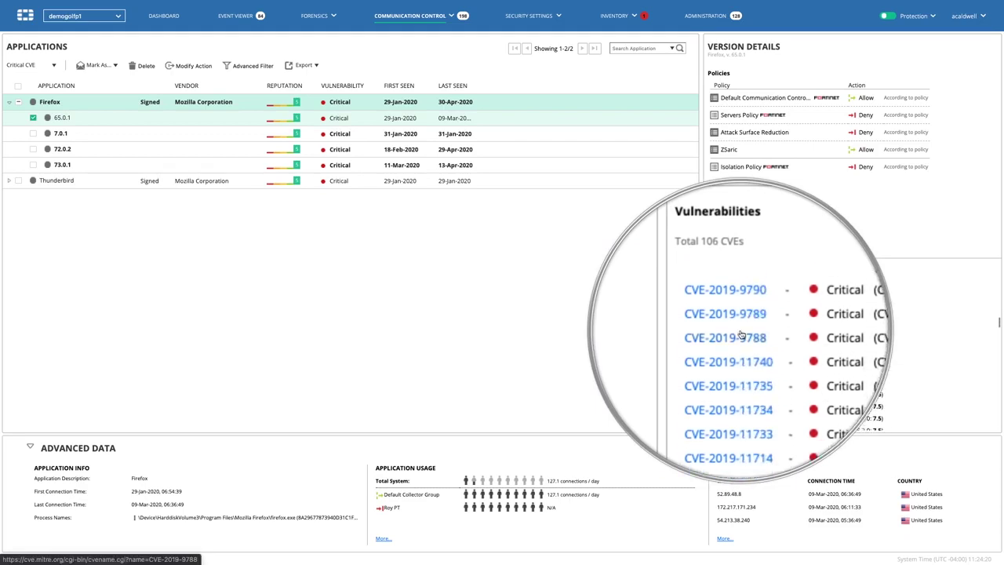
{"action": "scroll", "coordinate": [741, 335], "scroll_direction": "down", "scroll_amount": 2}
{"action": "scroll", "coordinate": [741, 335], "scroll_direction": "down", "scroll_amount": 2}
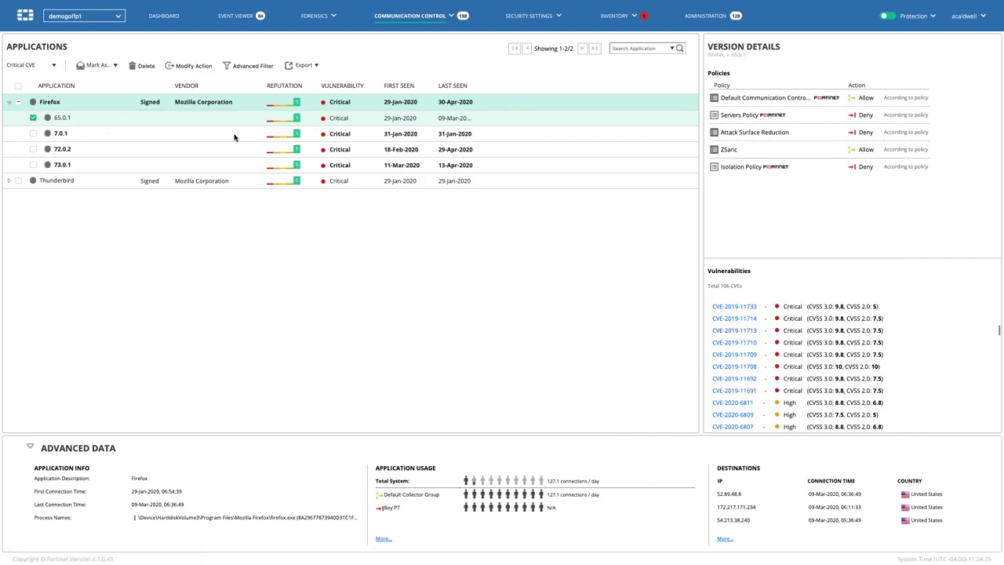
Review Firefox 65.0.1's policy action choices in Modify Action and cancel without changes
{"action": "left_click", "coordinate": [194, 67]}
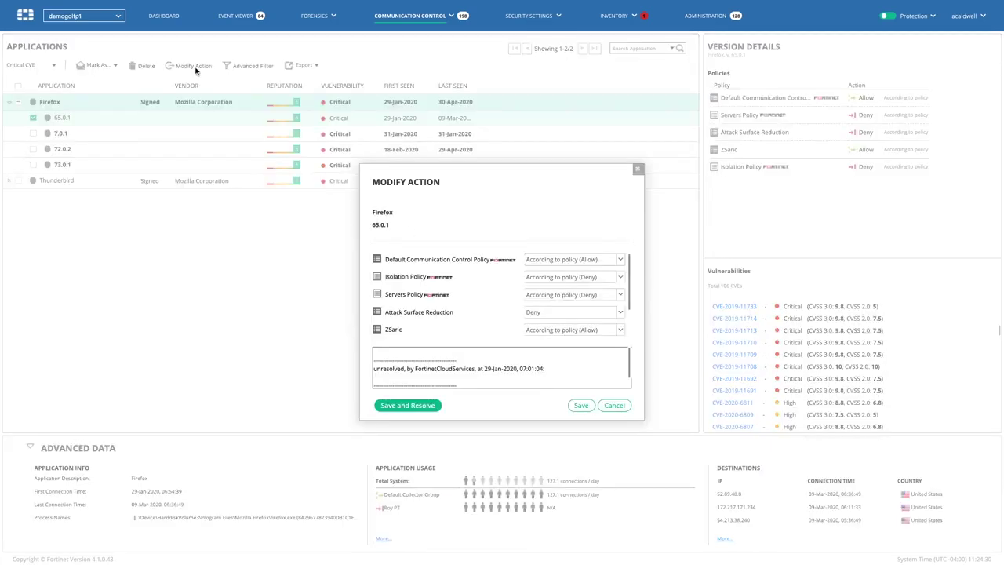
{"action": "left_click", "coordinate": [553, 260]}
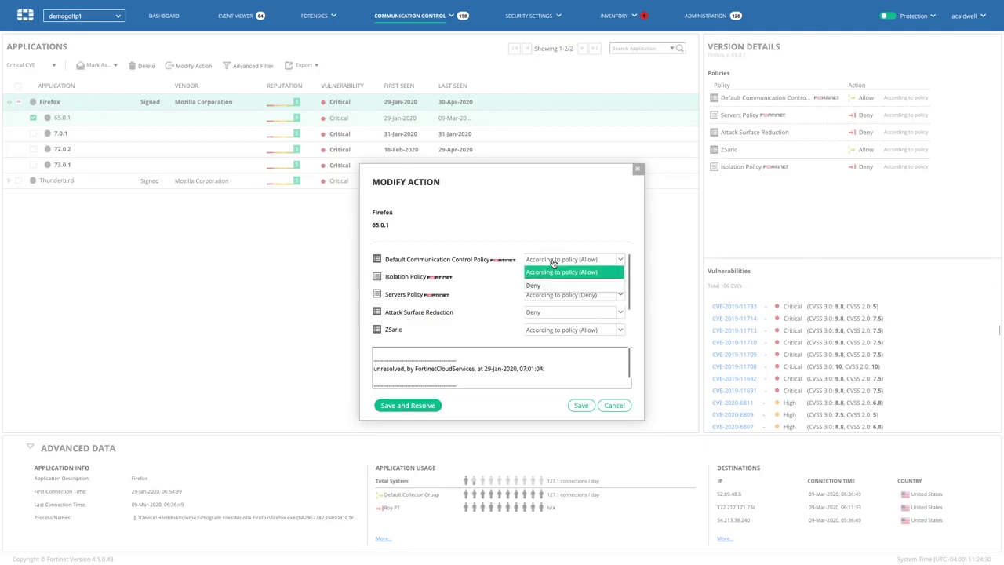
{"action": "left_click", "coordinate": [614, 406]}
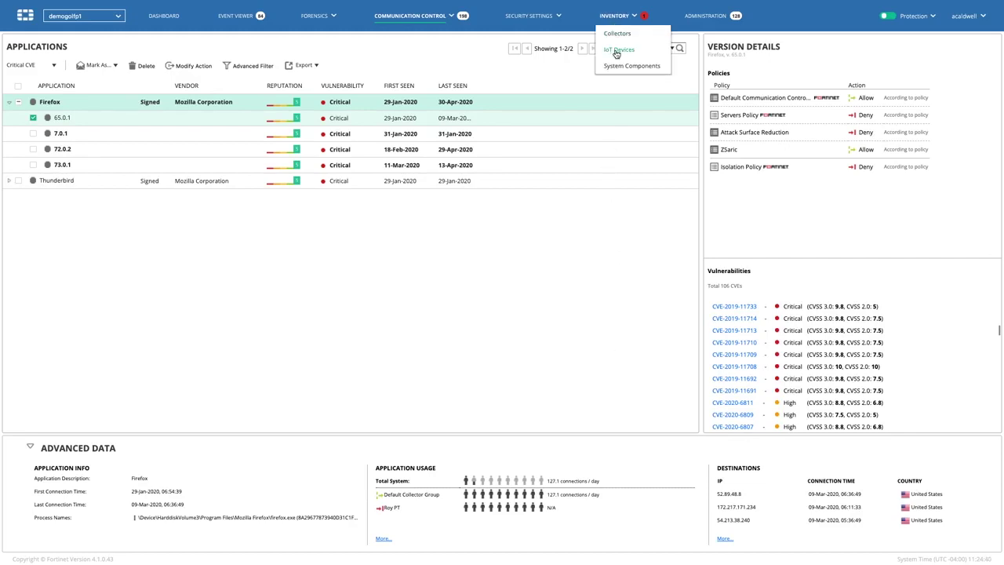
Browse the 112 IoT devices, expanding Mobile Devices, Media Devices and Printer to show the HP printer
{"action": "left_click", "coordinate": [616, 52]}
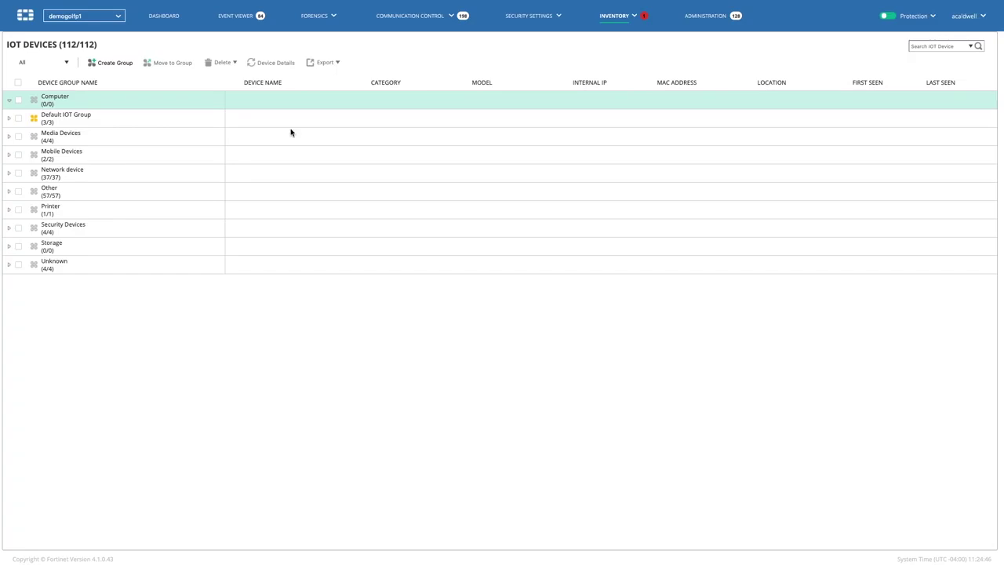
{"action": "left_click", "coordinate": [10, 157]}
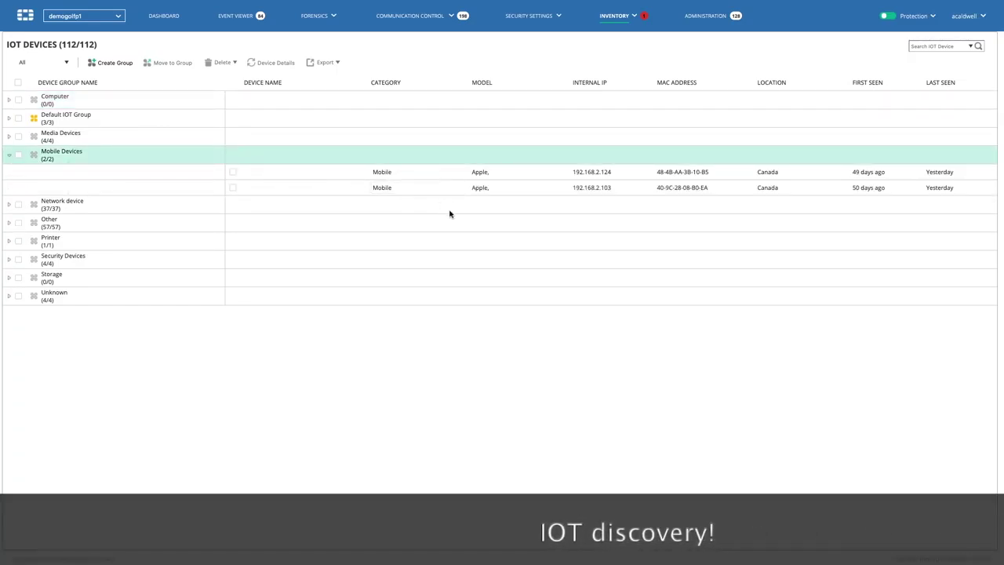
{"action": "left_click", "coordinate": [8, 137]}
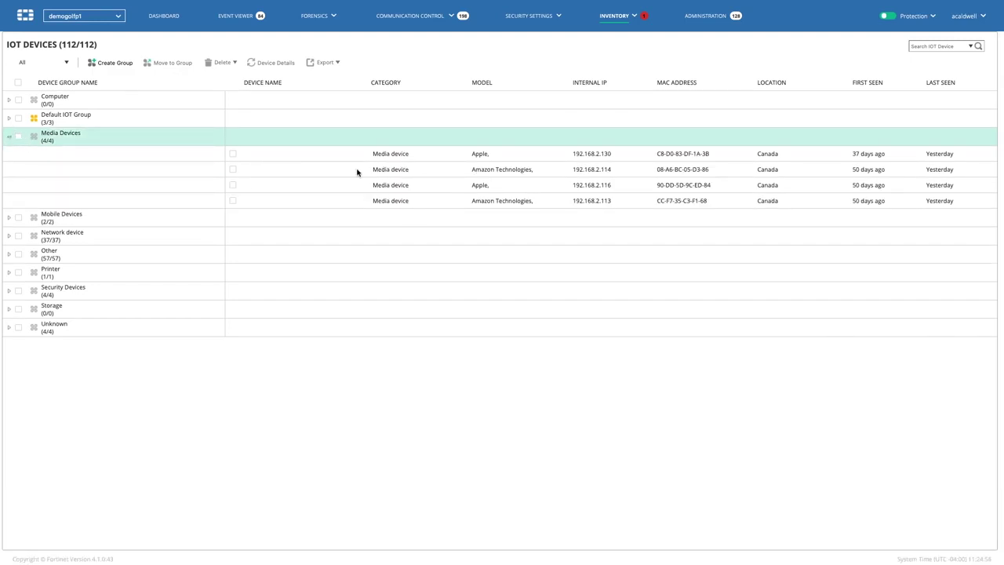
{"action": "left_click", "coordinate": [8, 274]}
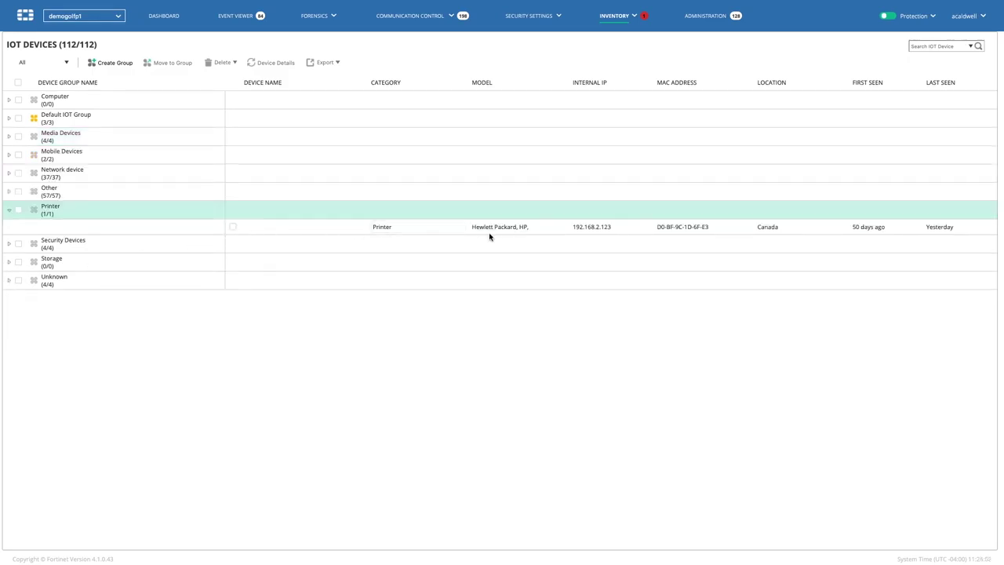